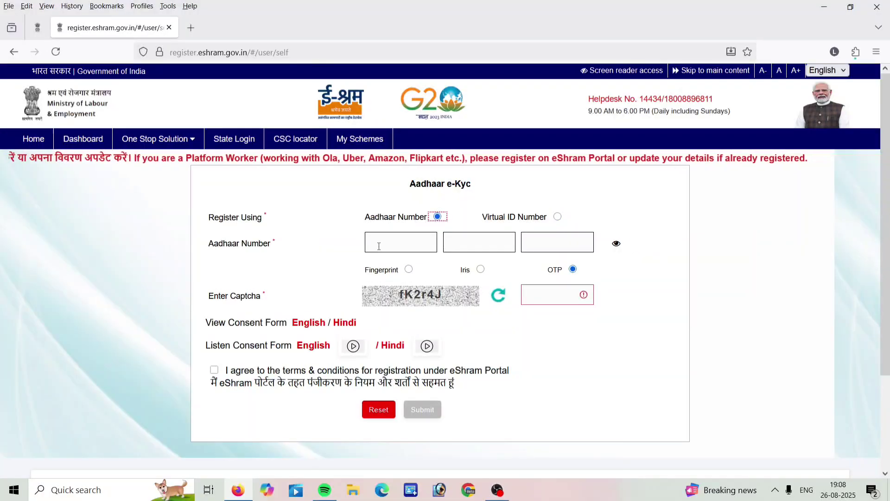
Start entering 'Labour' as the primary occupation on the Occupation and Skills form.
{"action": "left_click", "coordinate": [378, 245]}
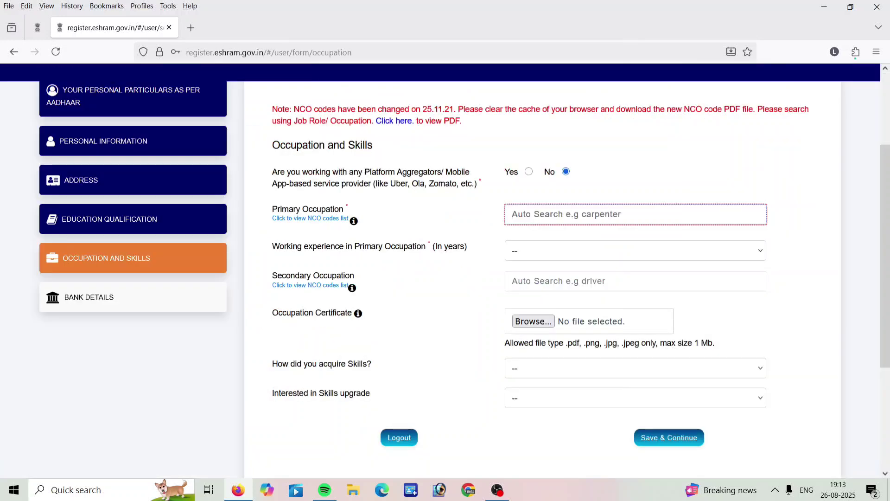
{"action": "type", "text": "L"}
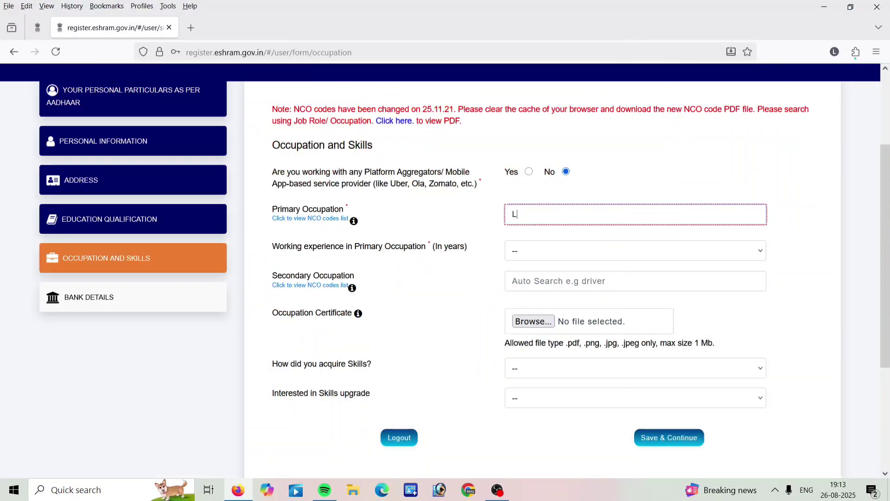
{"action": "type", "text": "abour"}
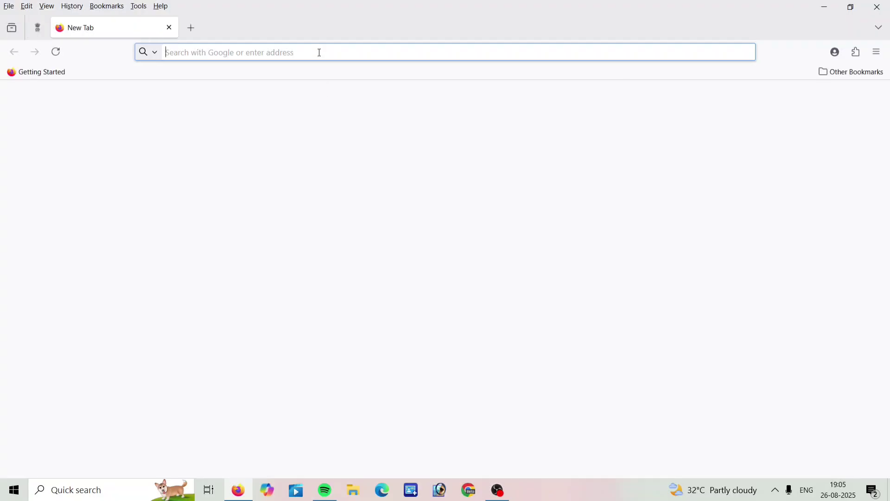
Search Google for 'e shram' from the Firefox address bar and scroll the results.
{"action": "left_click", "coordinate": [319, 52]}
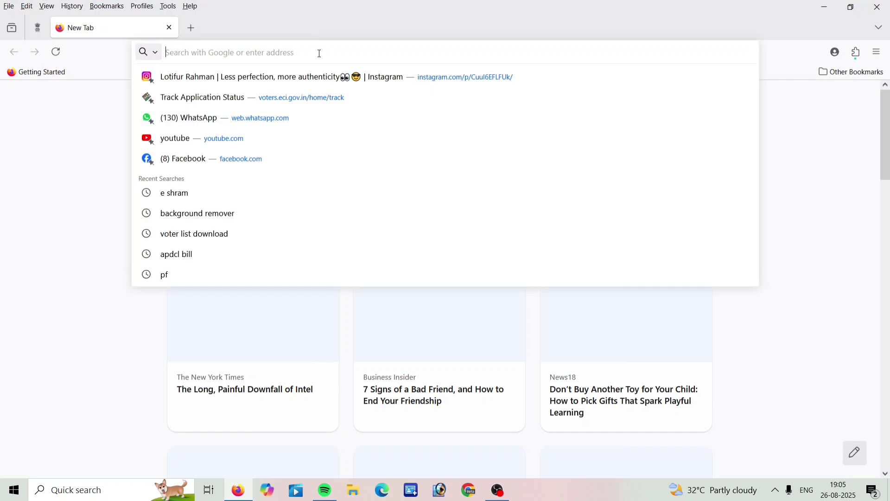
{"action": "type", "text": "e"}
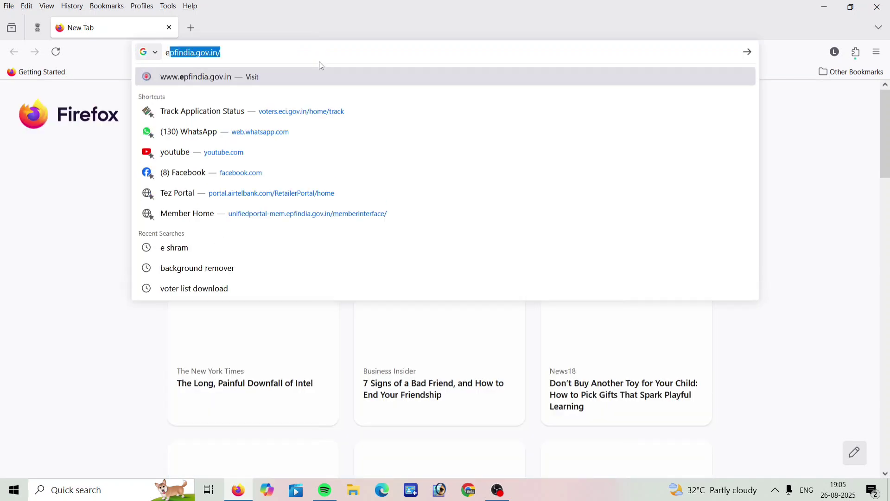
{"action": "type", "text": " shram"}
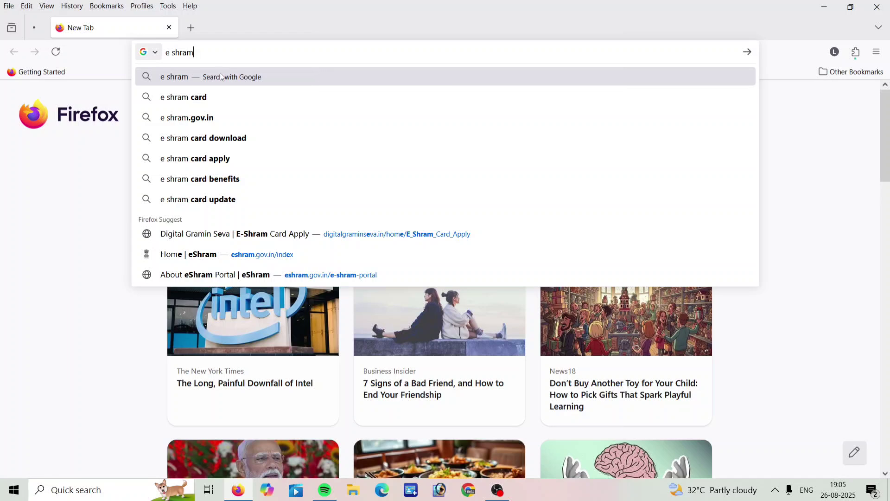
{"action": "left_click", "coordinate": [224, 78]}
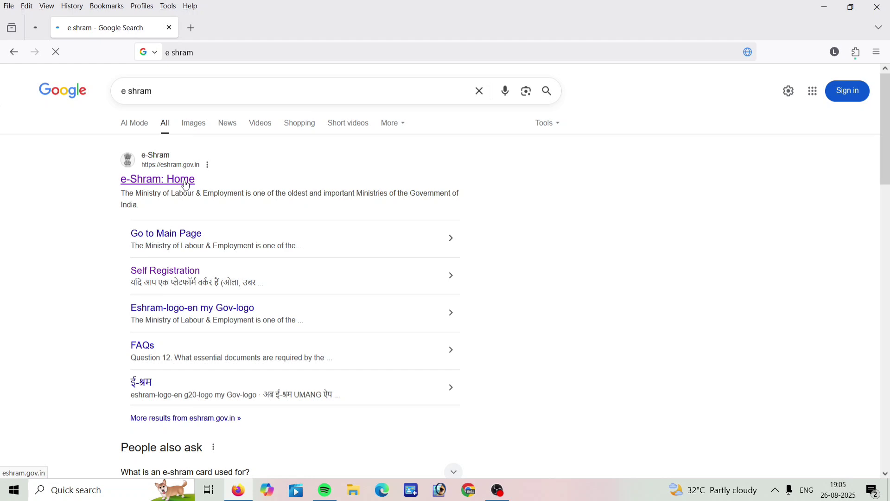
{"action": "scroll", "coordinate": [188, 232], "scroll_direction": "down", "scroll_amount": 2}
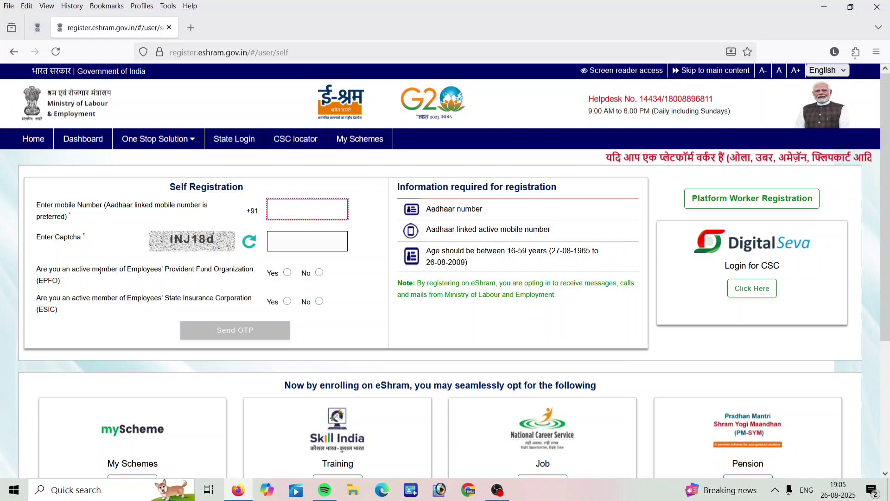
Answer No for EPFO and ESIC membership, paste the mobile number and enter the captcha.
{"action": "left_click", "coordinate": [288, 272]}
{"action": "left_click", "coordinate": [319, 273]}
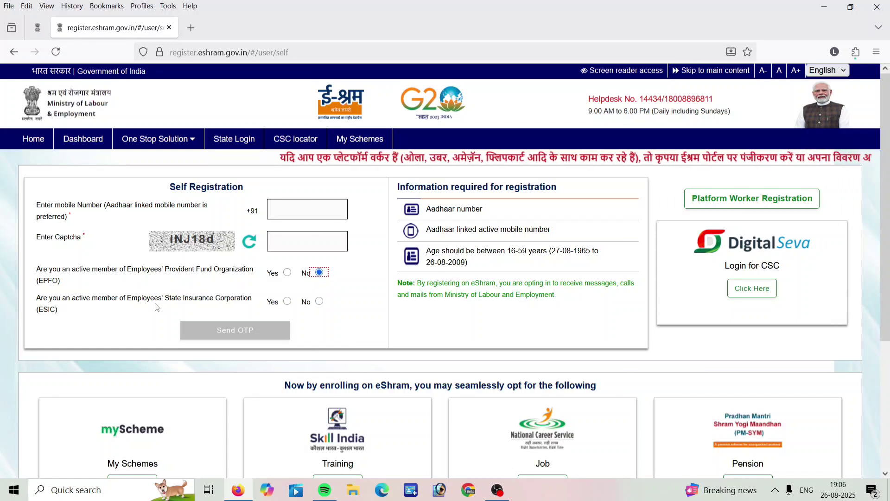
{"action": "left_click", "coordinate": [319, 301]}
{"action": "left_click", "coordinate": [300, 213]}
{"action": "key", "text": "ctrl+v"}
{"action": "key", "text": "Tab"}
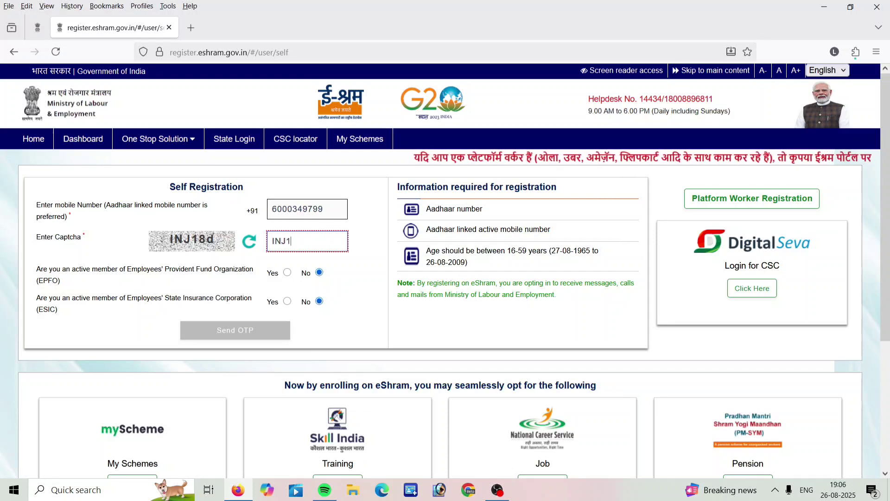
{"action": "type", "text": "INJ18d"}
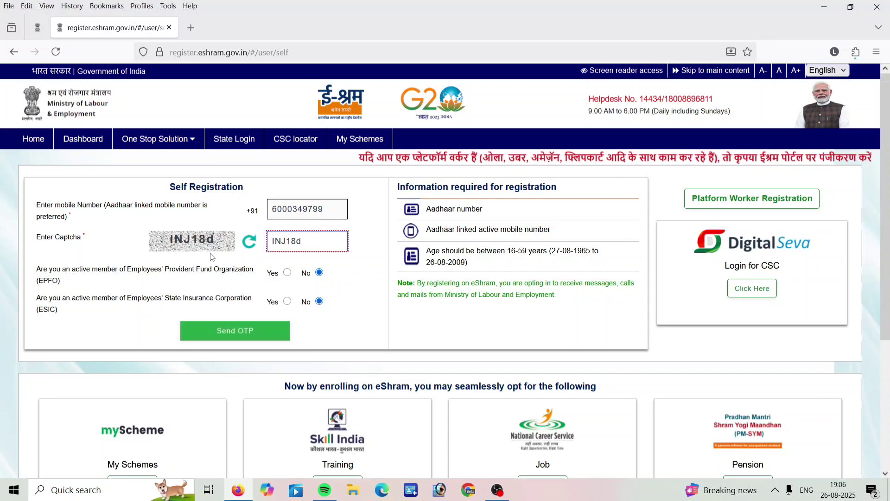
Retype the captcha and reconfirm No for both EPFO and ESIC membership.
{"action": "left_click", "coordinate": [288, 273]}
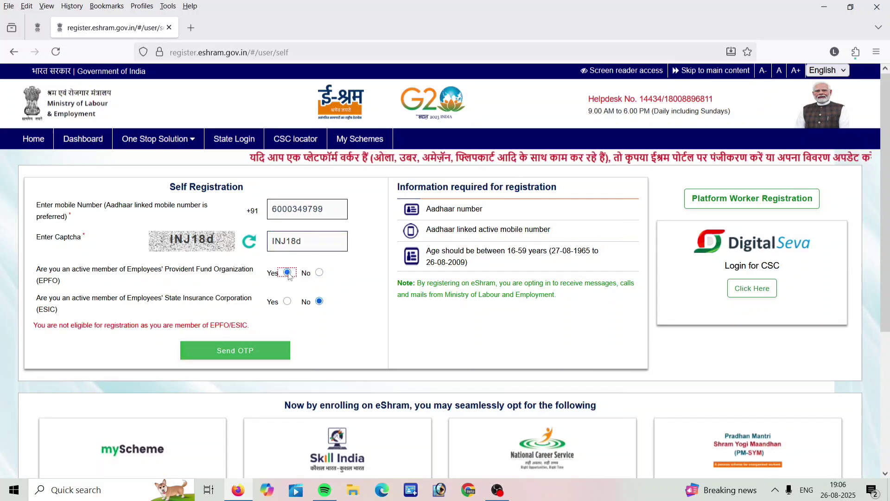
{"action": "left_click", "coordinate": [319, 273]}
{"action": "left_click", "coordinate": [307, 241]}
{"action": "type", "text": "HMUH"}
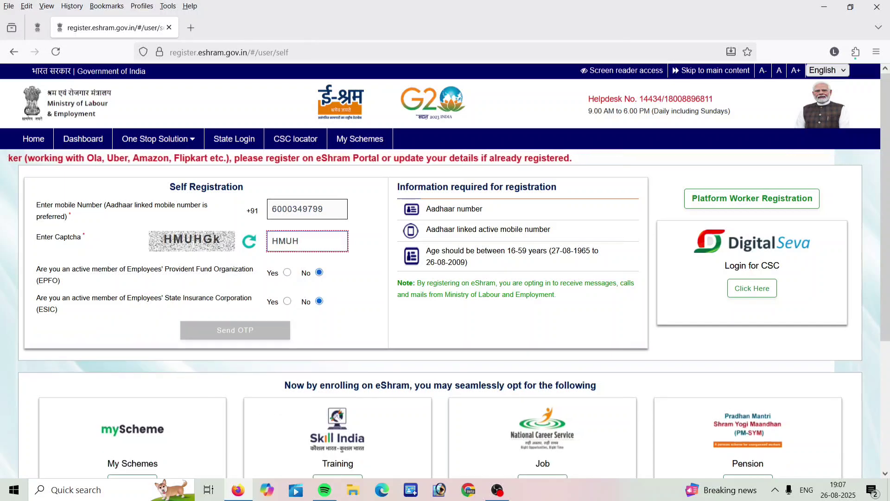
{"action": "type", "text": "G"}
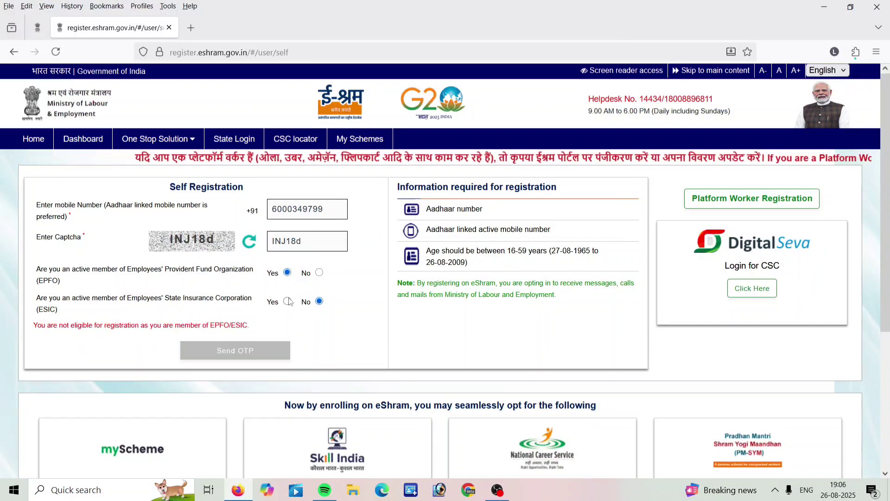
{"action": "left_click", "coordinate": [288, 301]}
{"action": "left_click", "coordinate": [320, 273]}
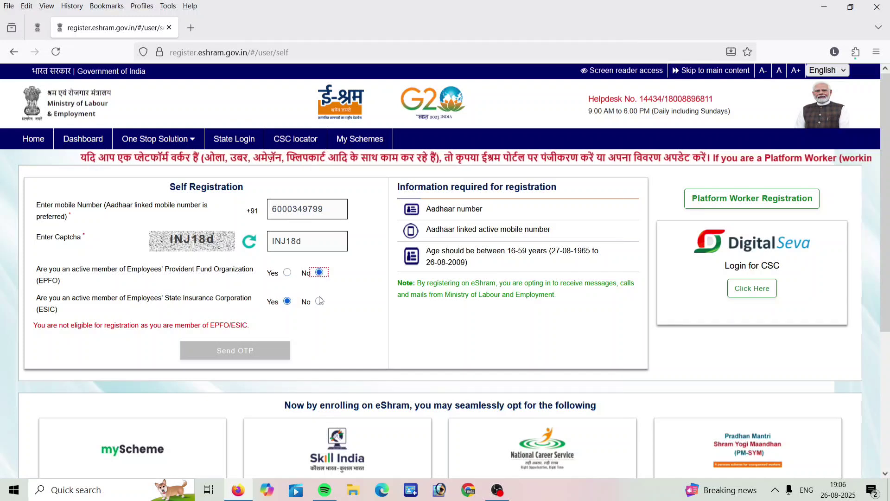
{"action": "left_click", "coordinate": [320, 301]}
Re-enter the mobile number and captcha, then send the OTP.
{"action": "left_click", "coordinate": [259, 331]}
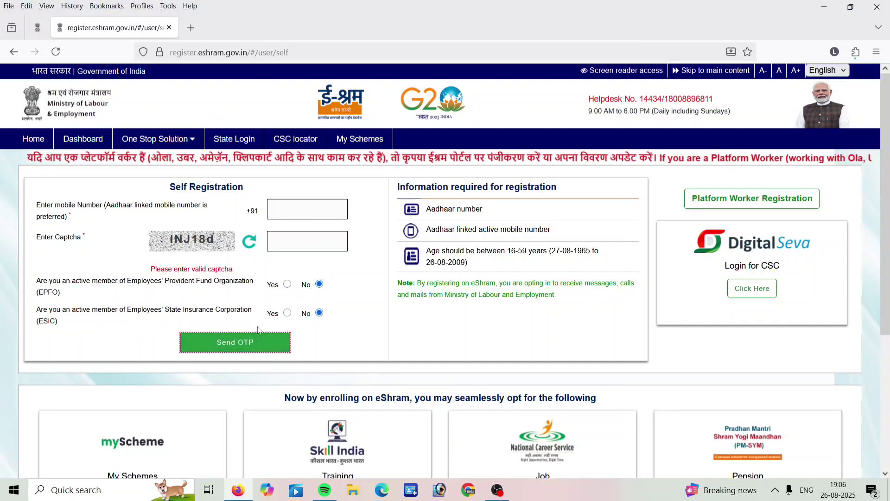
{"action": "left_click", "coordinate": [285, 209]}
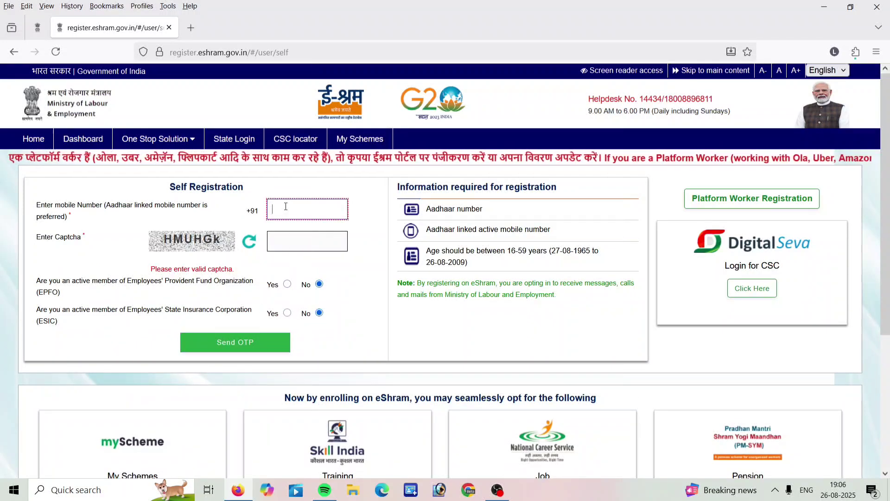
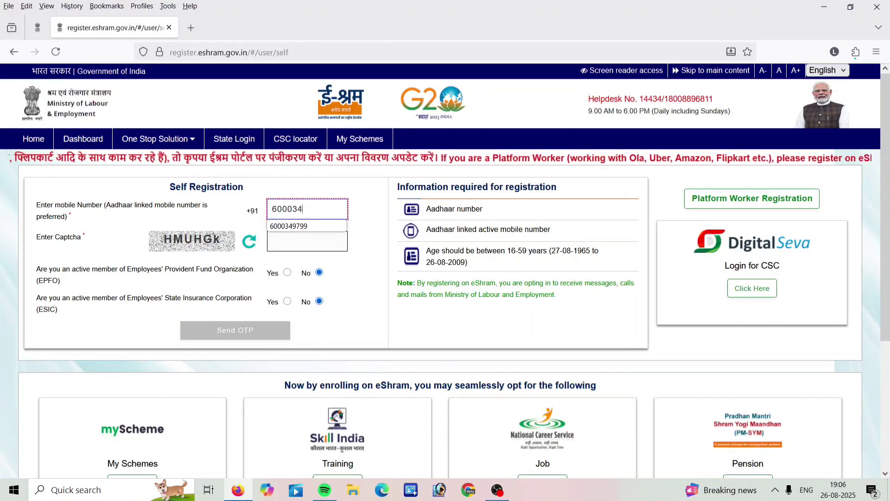
{"action": "key", "text": "Tab"}
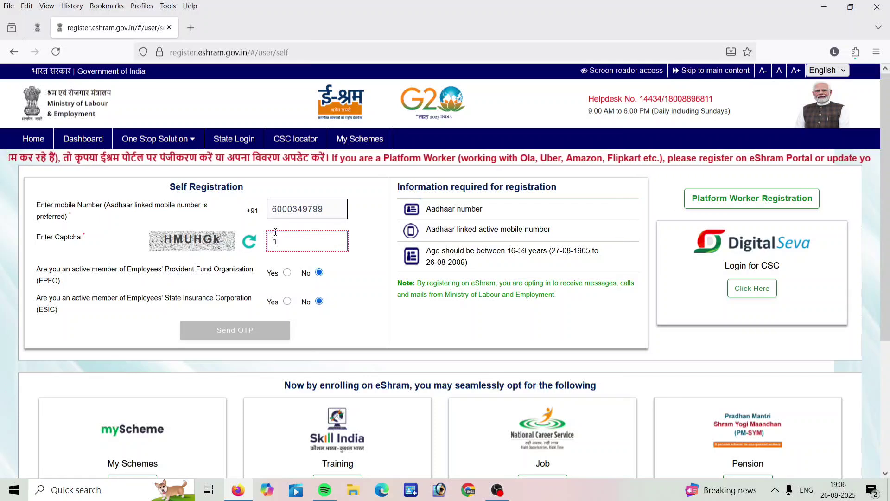
{"action": "type", "text": "HMUHGk"}
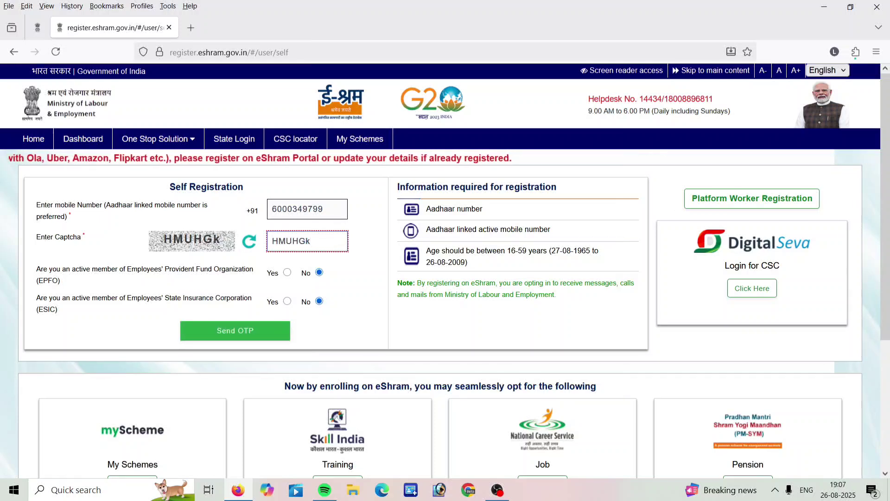
{"action": "left_click", "coordinate": [242, 330]}
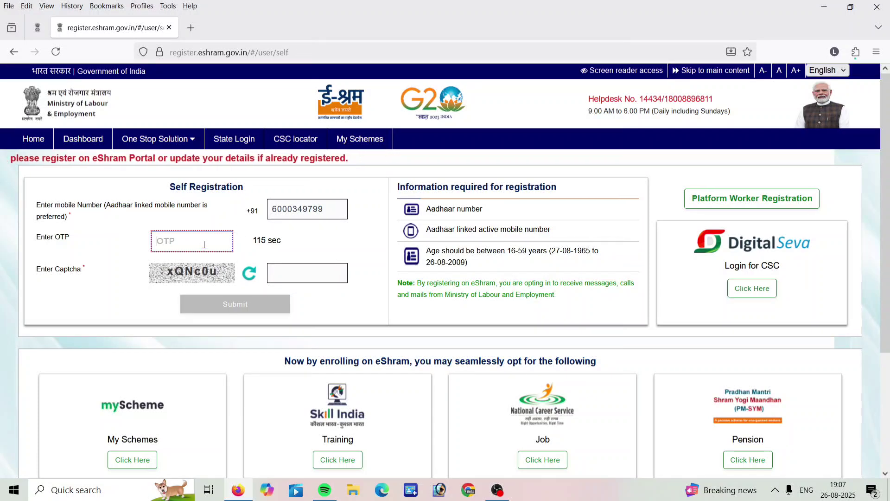
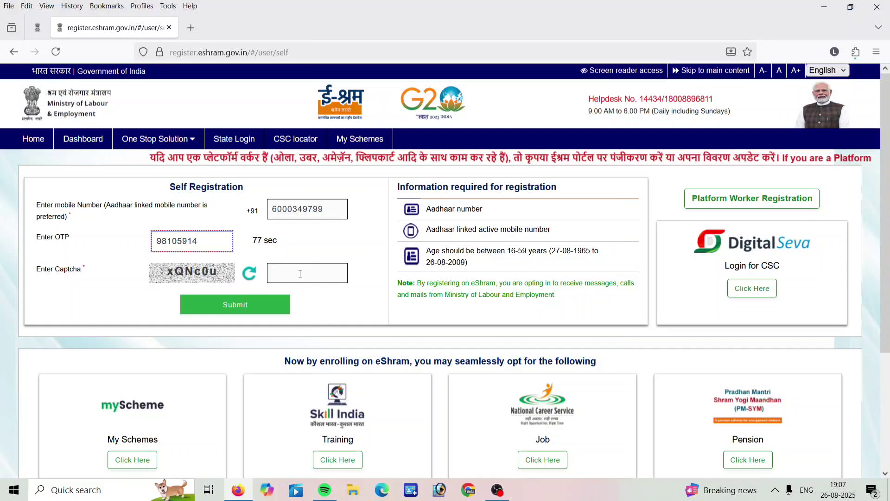
Enter the received OTP and the new captcha, then submit for verification.
{"action": "left_click", "coordinate": [297, 275]}
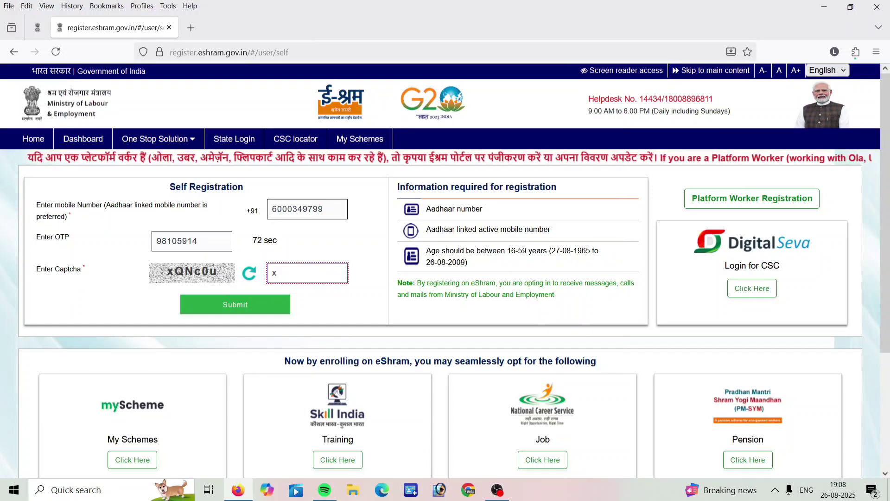
{"action": "type", "text": "xQNc0u"}
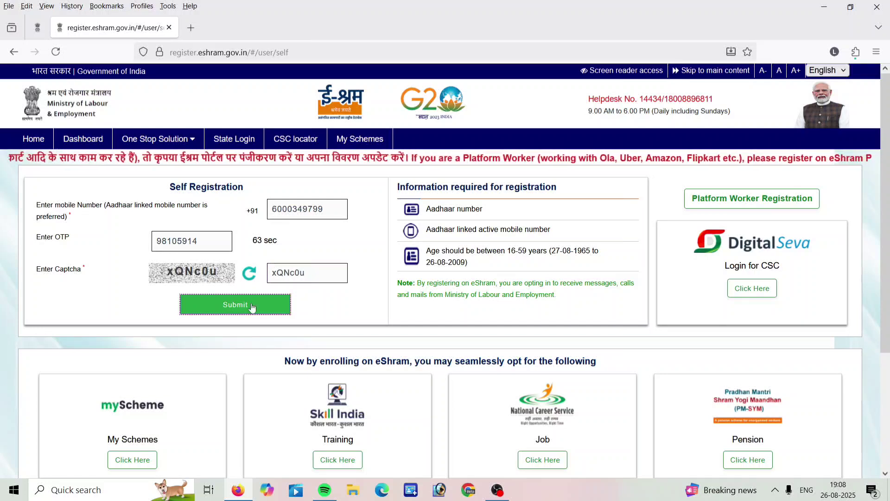
{"action": "left_click", "coordinate": [249, 304]}
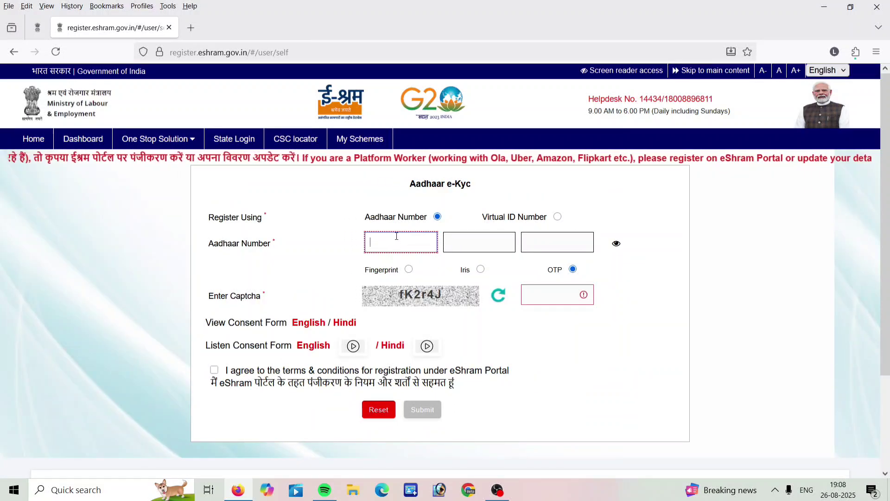
Paste the Aadhaar number, enter the captcha, accept the terms and request the Aadhaar OTP.
{"action": "key", "text": "ctrl+v"}
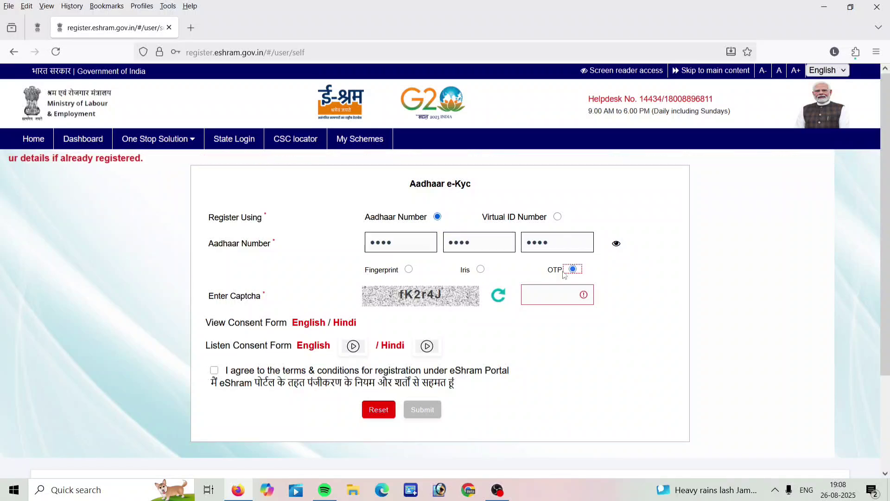
{"action": "key", "text": "Tab"}
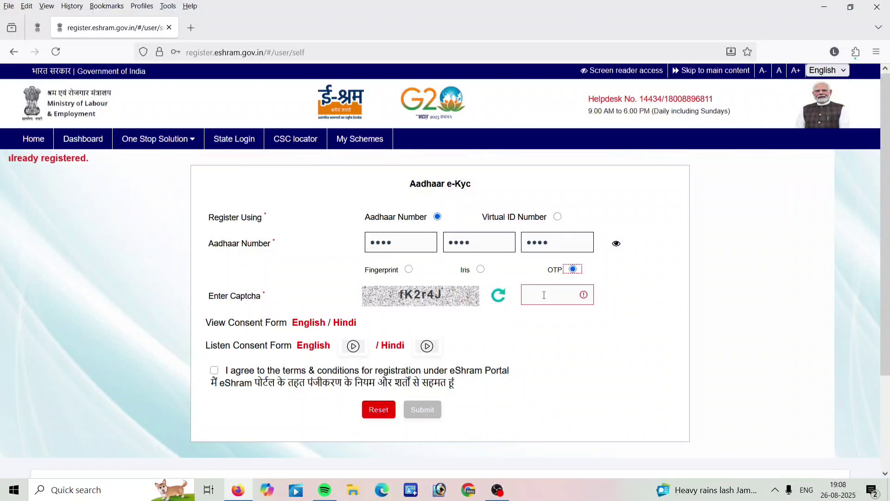
{"action": "left_click", "coordinate": [543, 295]}
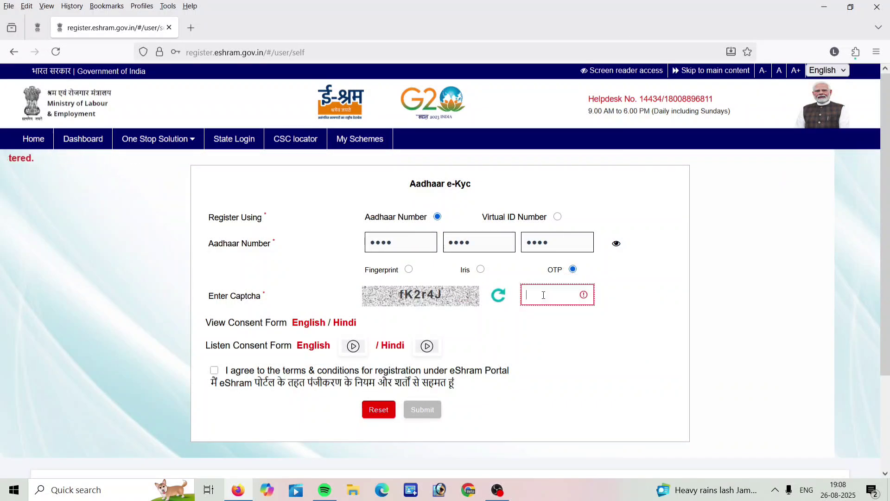
{"action": "type", "text": "fK2r4"}
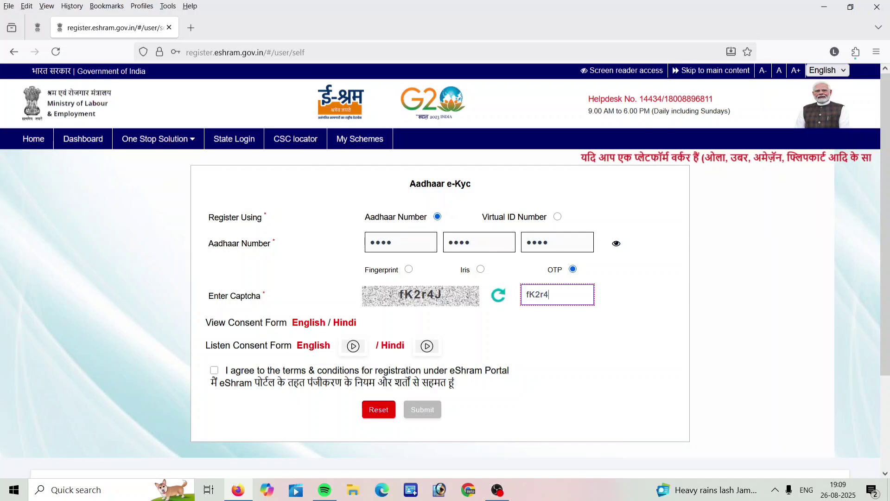
{"action": "type", "text": "J"}
{"action": "scroll", "coordinate": [272, 334], "scroll_direction": "down", "scroll_amount": 1}
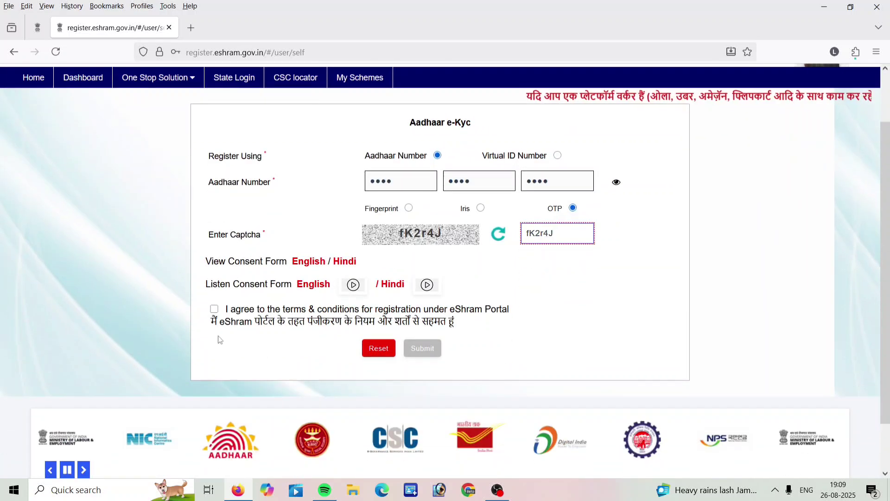
{"action": "left_click", "coordinate": [215, 309]}
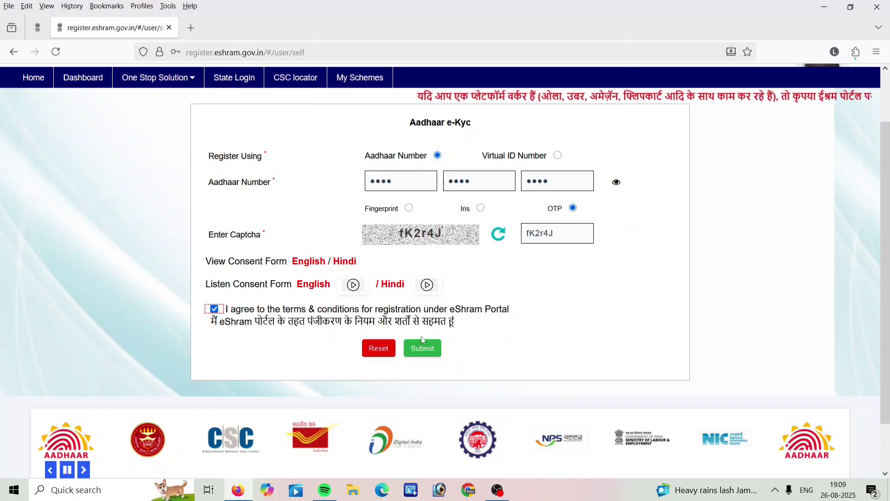
{"action": "left_click", "coordinate": [419, 349]}
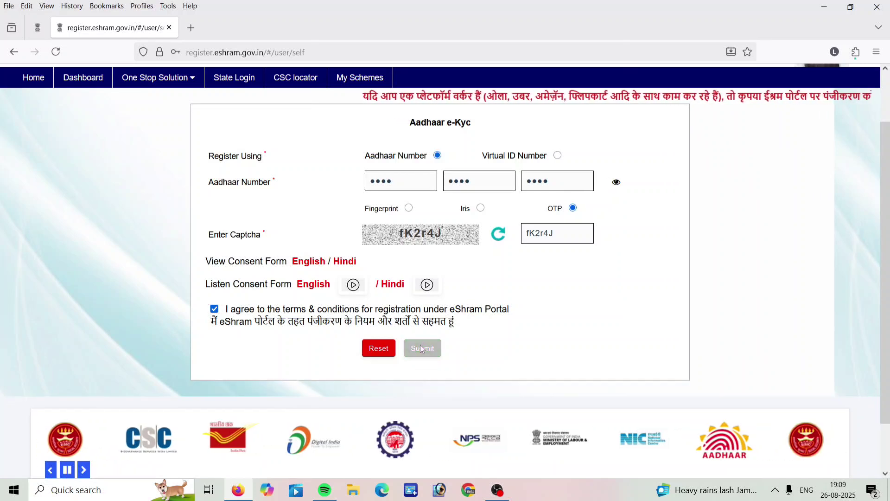
Enter the Aadhaar OTP with a refreshed captcha and validate it.
{"action": "left_click", "coordinate": [406, 343]}
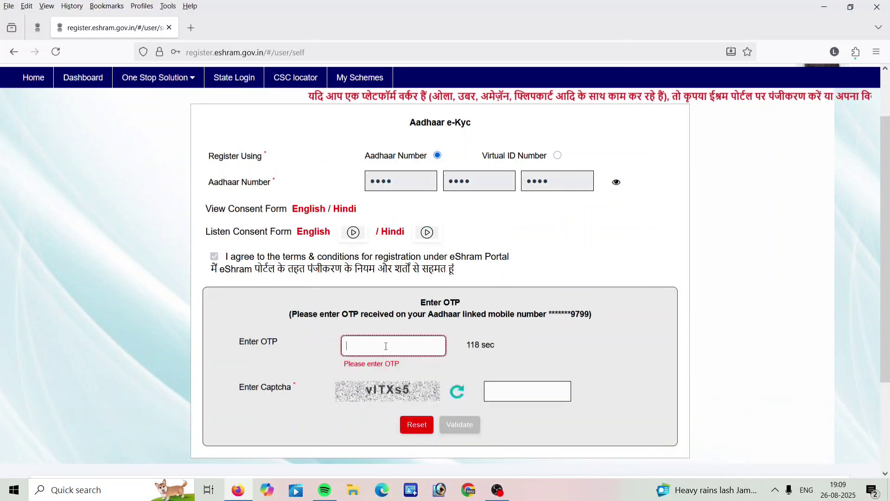
{"action": "left_click", "coordinate": [458, 393]}
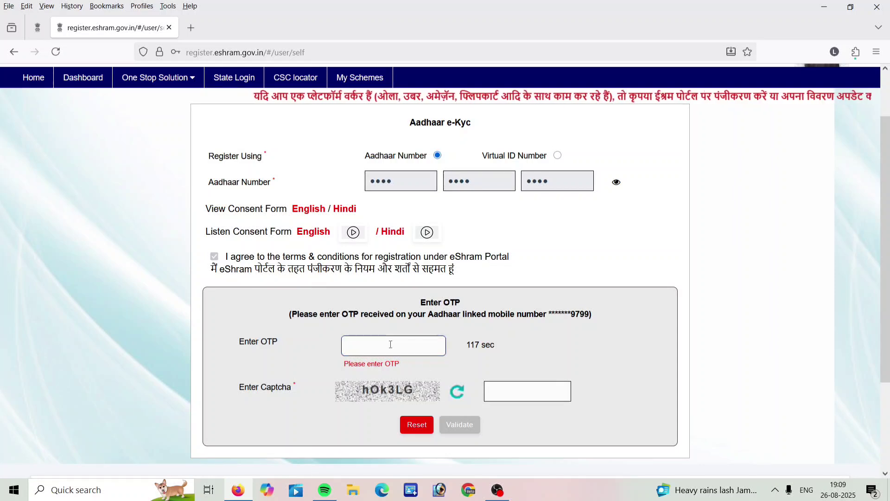
{"action": "left_click", "coordinate": [391, 345]}
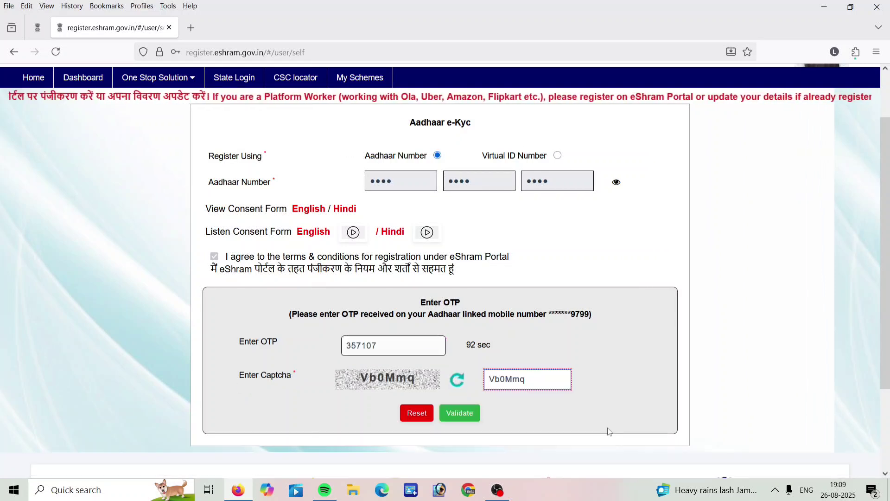
{"action": "left_click", "coordinate": [464, 411]}
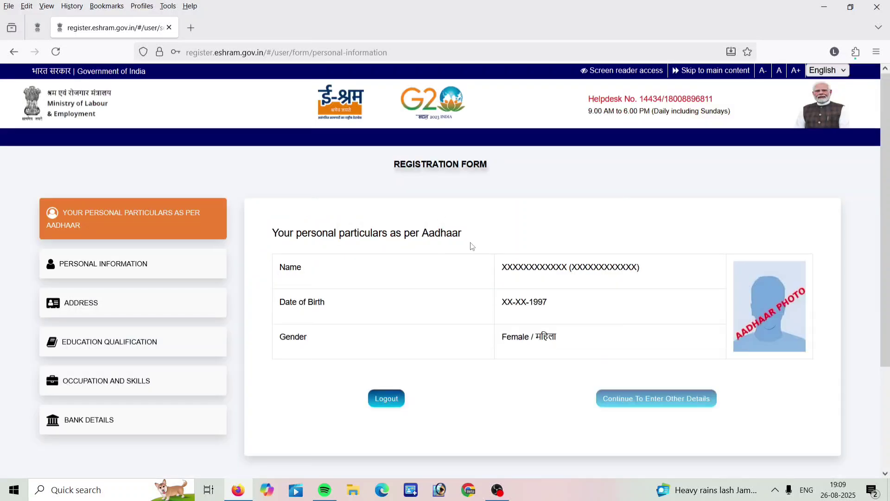
Review the Aadhaar particulars and continue to entering the other details.
{"action": "scroll", "coordinate": [440, 250], "scroll_direction": "down", "scroll_amount": 3}
{"action": "scroll", "coordinate": [438, 249], "scroll_direction": "up", "scroll_amount": 1}
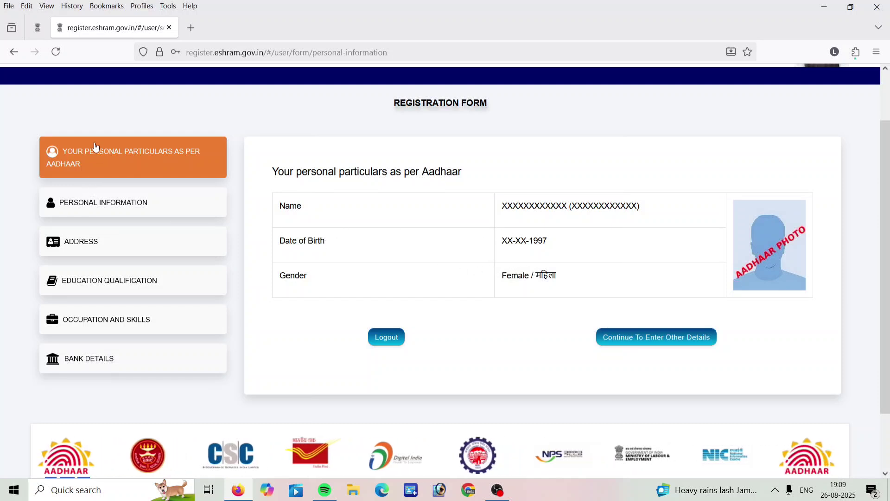
{"action": "scroll", "coordinate": [99, 180], "scroll_direction": "down", "scroll_amount": 1}
{"action": "scroll", "coordinate": [98, 179], "scroll_direction": "up", "scroll_amount": 1}
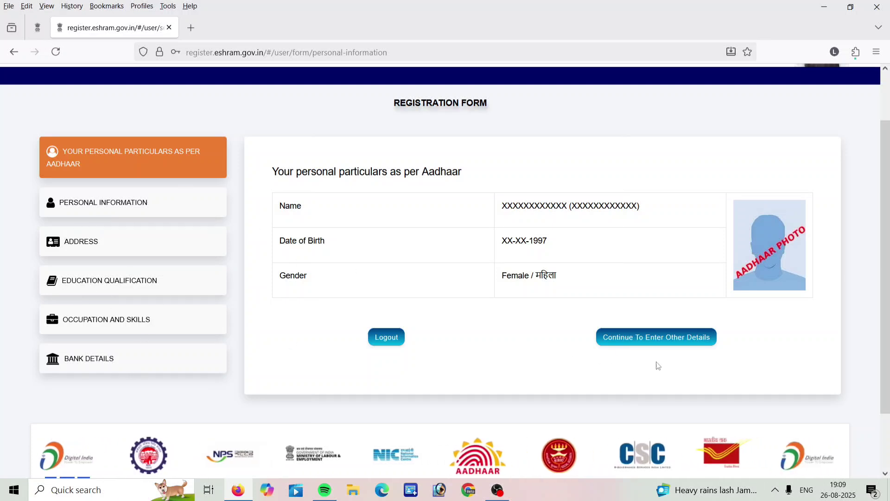
{"action": "left_click", "coordinate": [648, 338]}
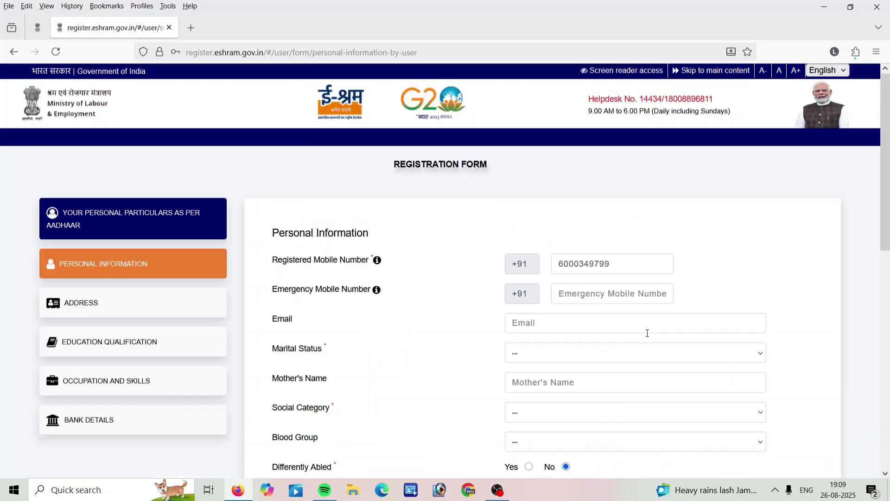
Pass the emergency mobile and email fields and set marital status to Married.
{"action": "scroll", "coordinate": [339, 280], "scroll_direction": "down", "scroll_amount": 2}
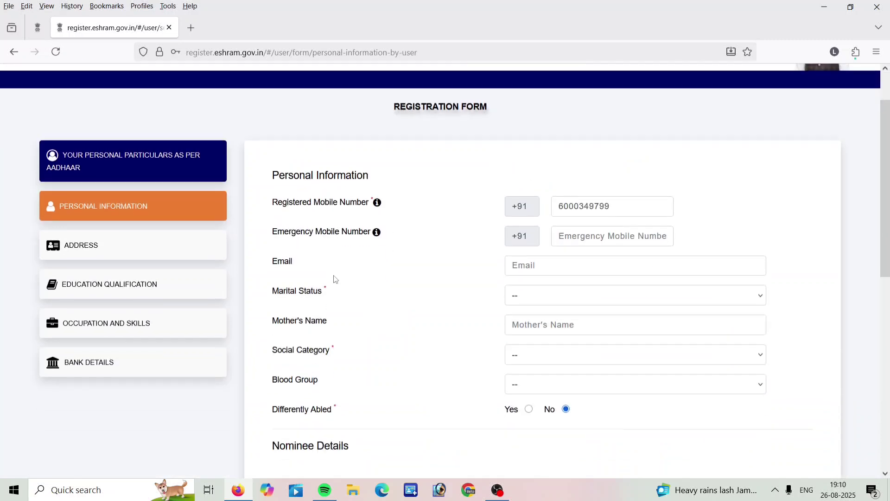
{"action": "left_click", "coordinate": [586, 235]}
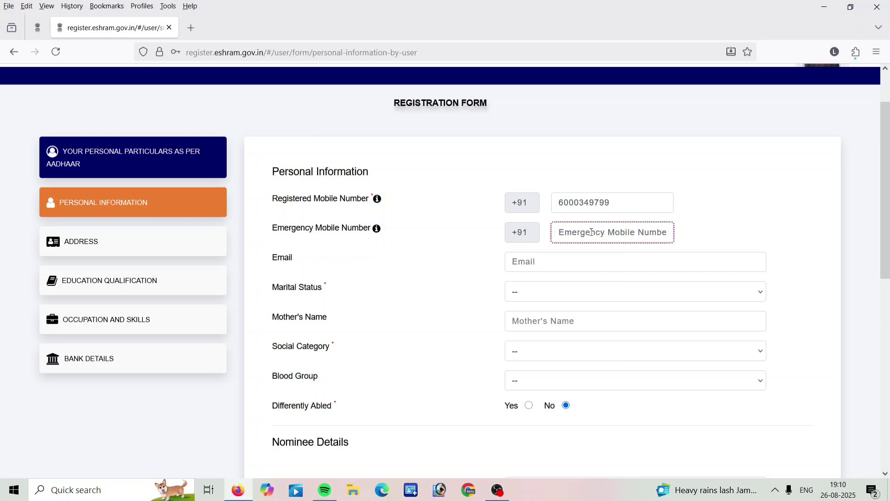
{"action": "left_click", "coordinate": [565, 267]}
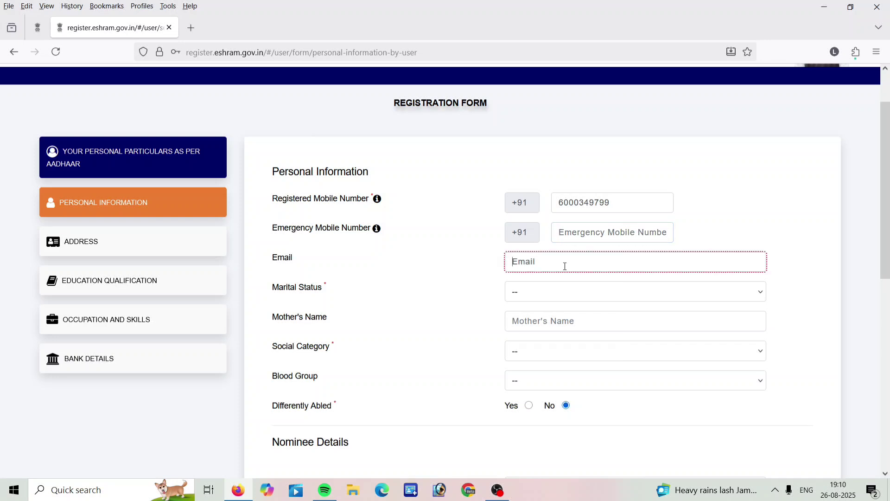
{"action": "scroll", "coordinate": [545, 259], "scroll_direction": "down", "scroll_amount": 1}
{"action": "left_click", "coordinate": [551, 234]}
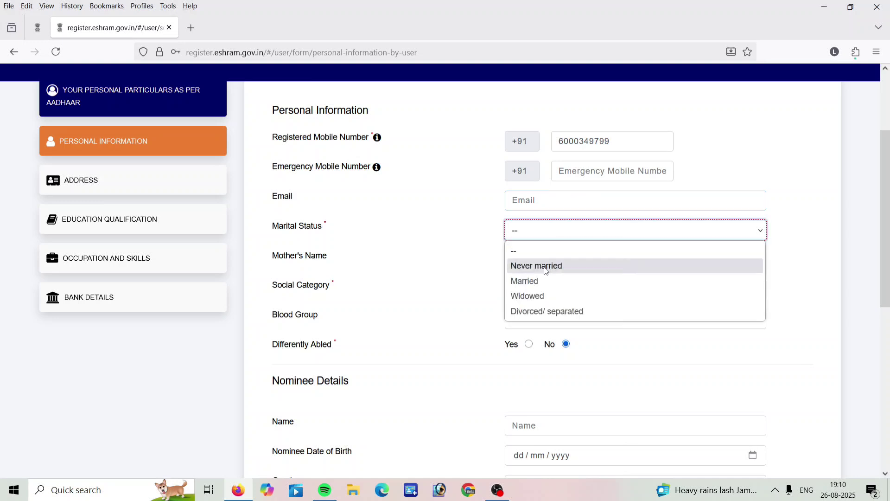
{"action": "left_click", "coordinate": [537, 281]}
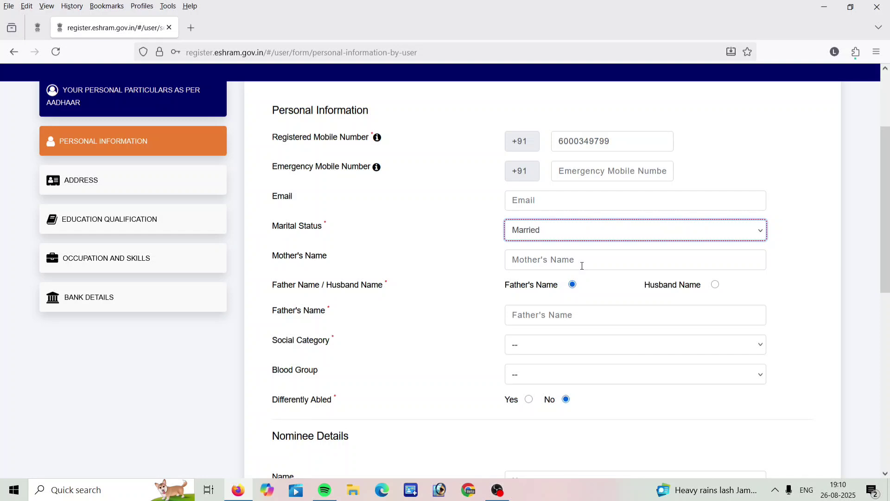
Choose the Husband Name option and fill in the husband's name.
{"action": "scroll", "coordinate": [575, 267], "scroll_direction": "down", "scroll_amount": 2}
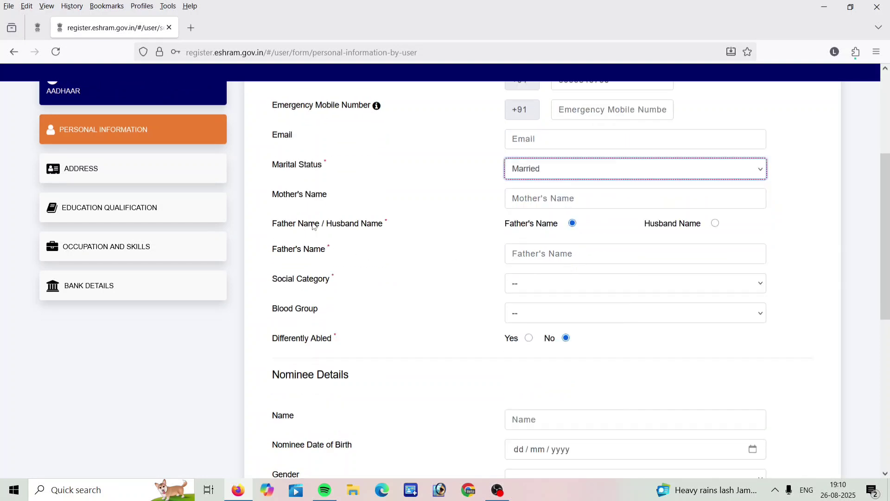
{"action": "left_click", "coordinate": [693, 223]}
{"action": "left_click", "coordinate": [574, 224]}
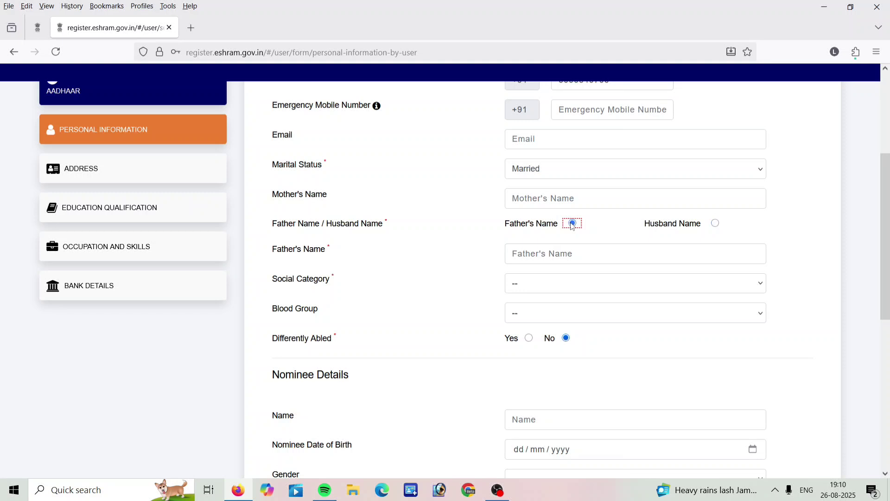
{"action": "key", "text": "Right"}
{"action": "left_click", "coordinate": [614, 249]}
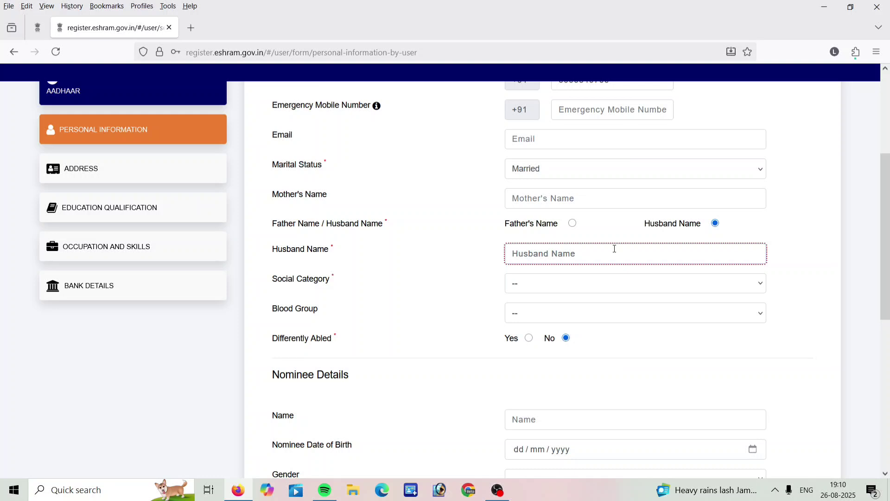
{"action": "left_click", "coordinate": [544, 284]}
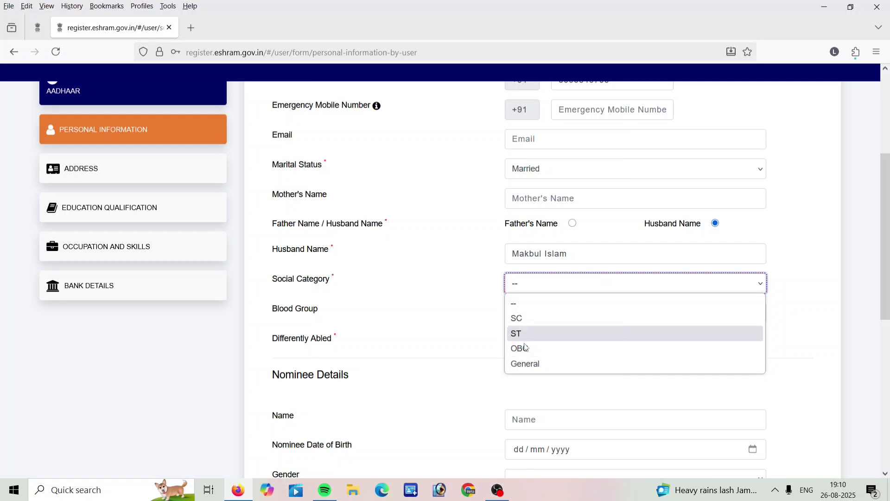
Set social category to General and save the personal information.
{"action": "left_click", "coordinate": [532, 364]}
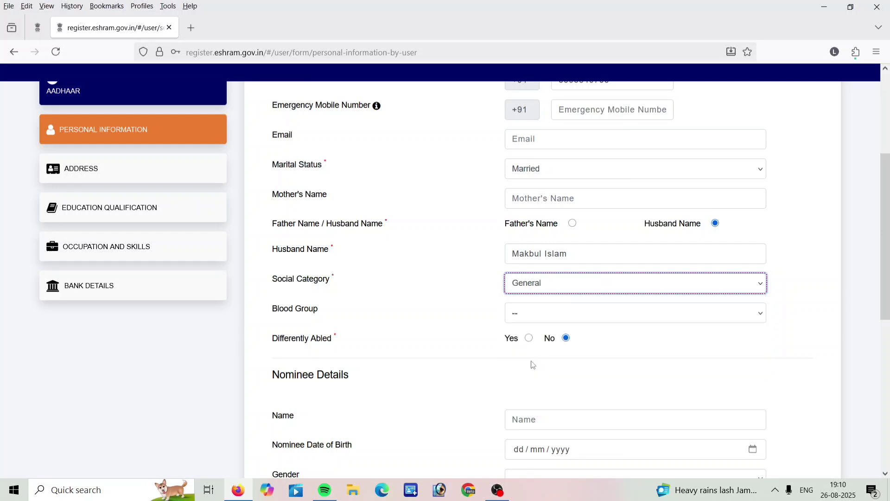
{"action": "scroll", "coordinate": [280, 265], "scroll_direction": "down", "scroll_amount": 2}
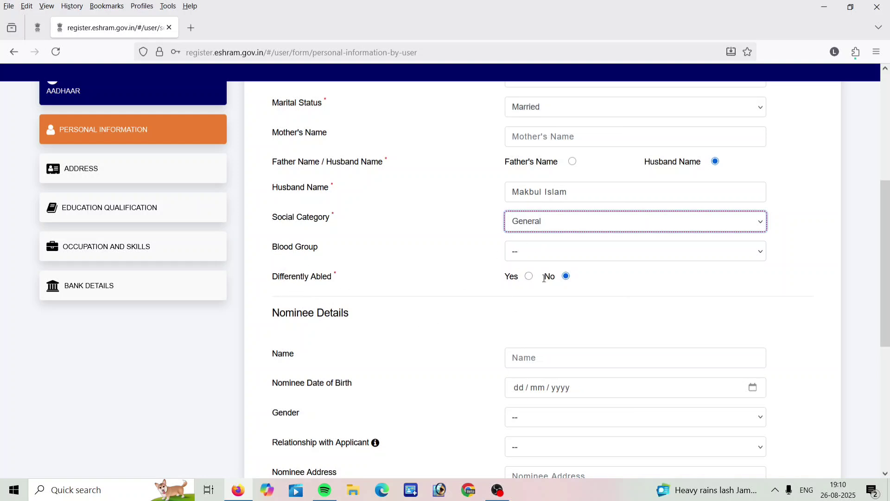
{"action": "scroll", "coordinate": [533, 269], "scroll_direction": "down", "scroll_amount": 2}
{"action": "scroll", "coordinate": [361, 276], "scroll_direction": "down", "scroll_amount": 2}
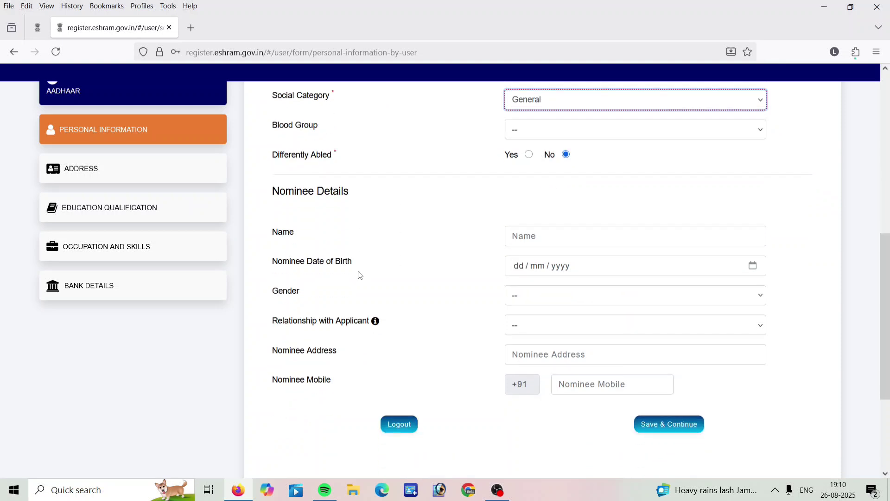
{"action": "scroll", "coordinate": [316, 234], "scroll_direction": "down", "scroll_amount": 1}
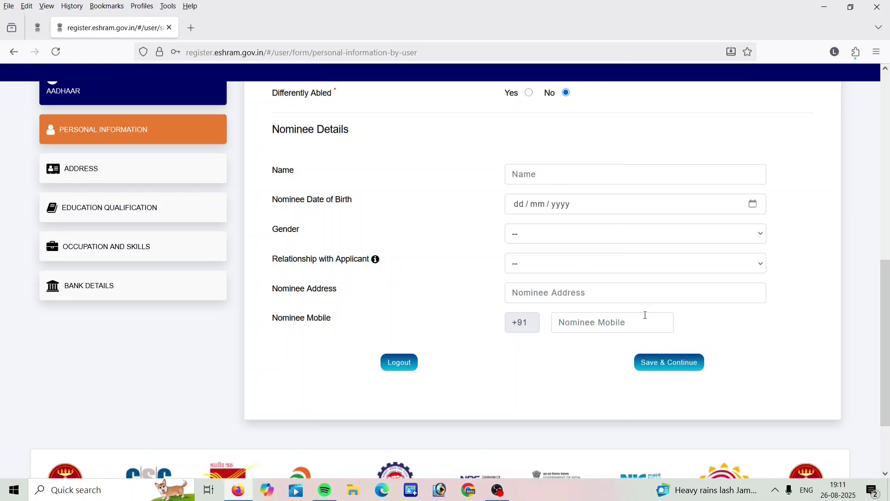
{"action": "left_click", "coordinate": [669, 362]}
{"action": "left_click", "coordinate": [632, 202]}
Set the home state to ASSAM and the home district to Darrang.
{"action": "left_click", "coordinate": [538, 290]}
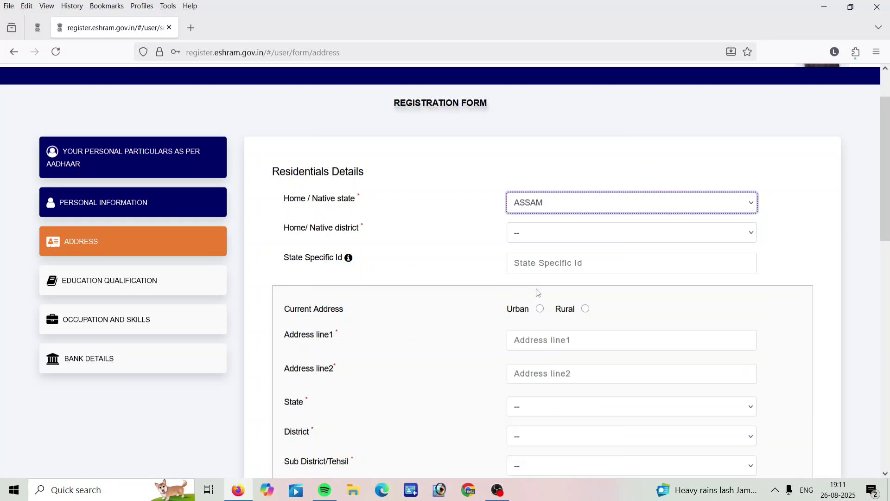
{"action": "left_click", "coordinate": [547, 234]}
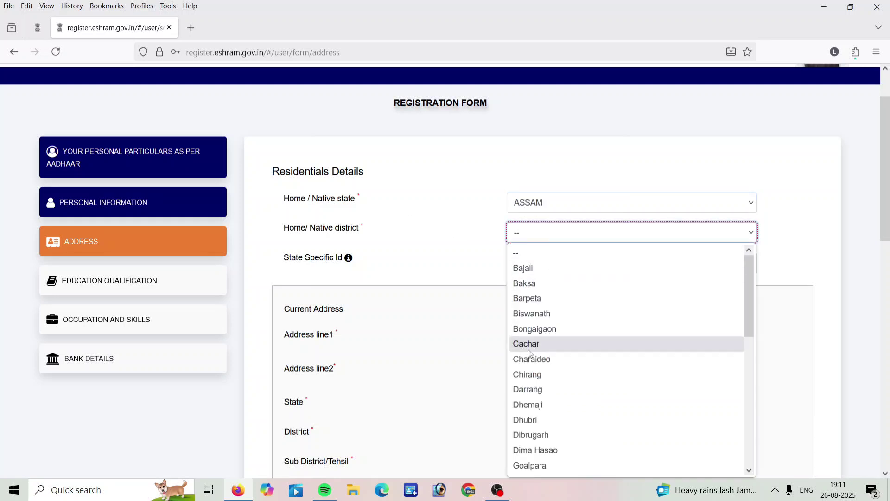
{"action": "left_click", "coordinate": [529, 389]}
{"action": "scroll", "coordinate": [528, 390], "scroll_direction": "down", "scroll_amount": 3}
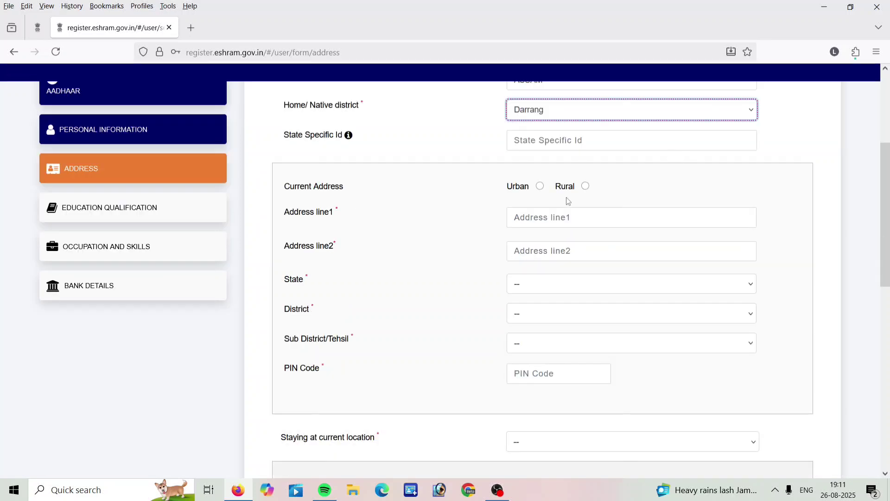
Mark the current address Rural and type the village and nearby-landmark address lines.
{"action": "left_click", "coordinate": [541, 187]}
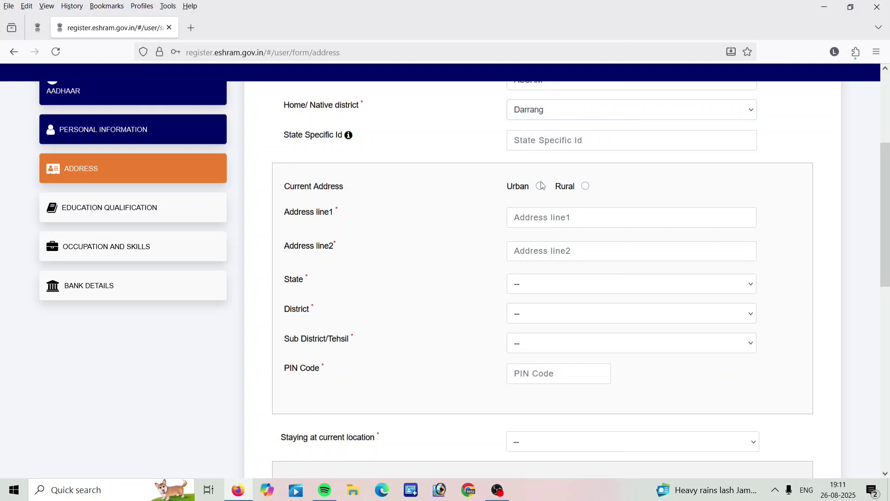
{"action": "left_click", "coordinate": [586, 187]}
{"action": "scroll", "coordinate": [417, 201], "scroll_direction": "down", "scroll_amount": 2}
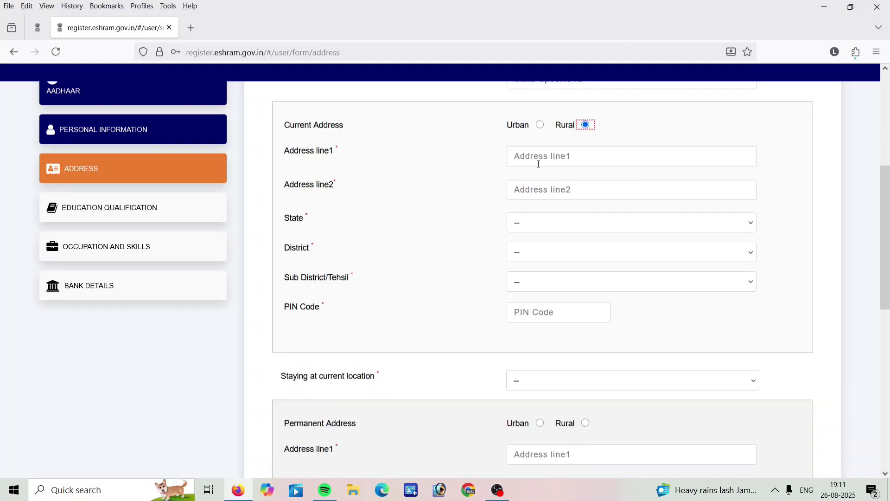
{"action": "left_click", "coordinate": [545, 162]}
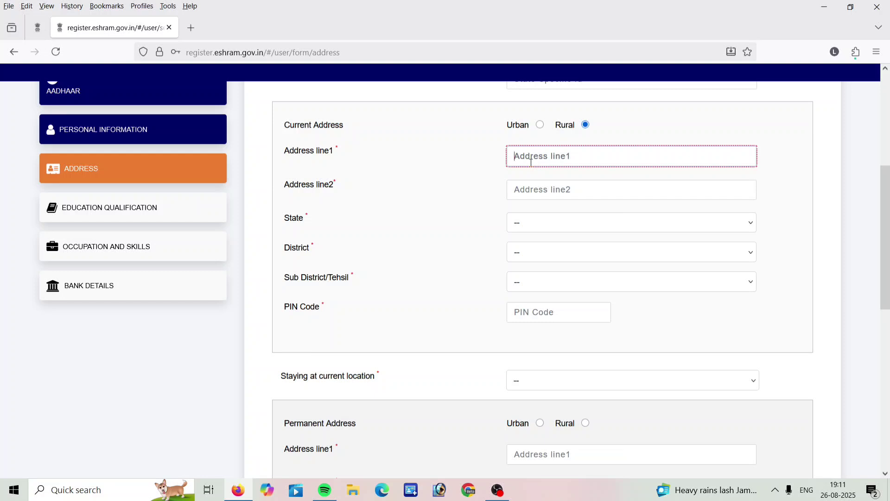
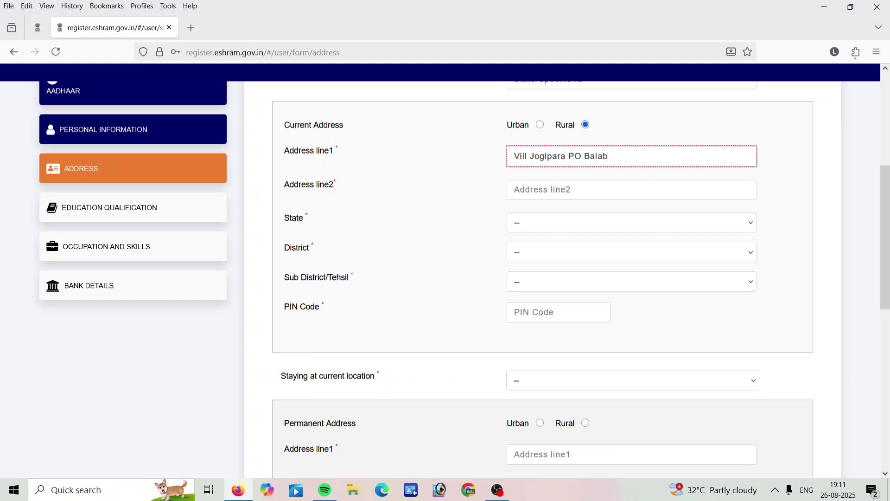
{"action": "left_click", "coordinate": [522, 189]}
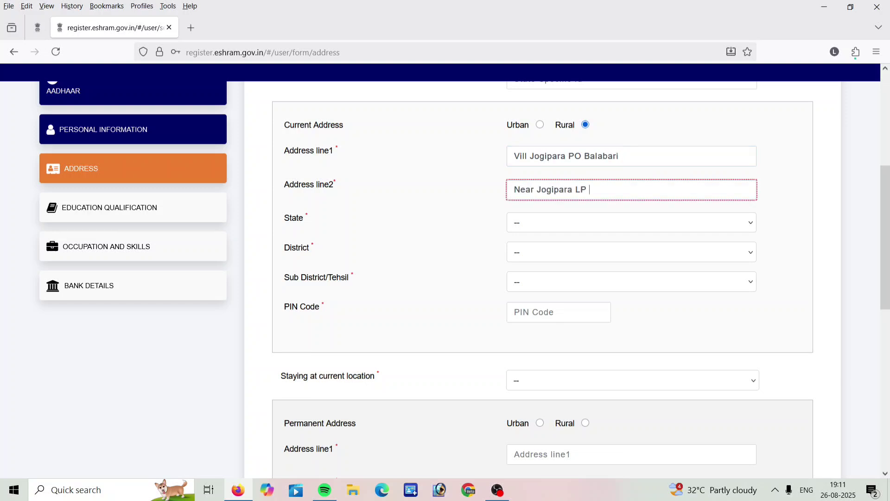
Set the current address state ASSAM, district Darrang and sub-district Pub Mangaldai.
{"action": "left_click", "coordinate": [532, 218]}
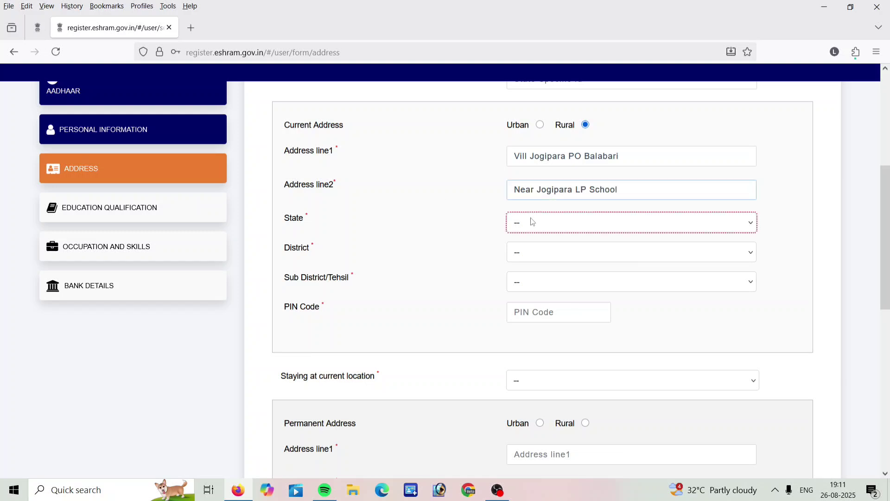
{"action": "left_click", "coordinate": [522, 304]}
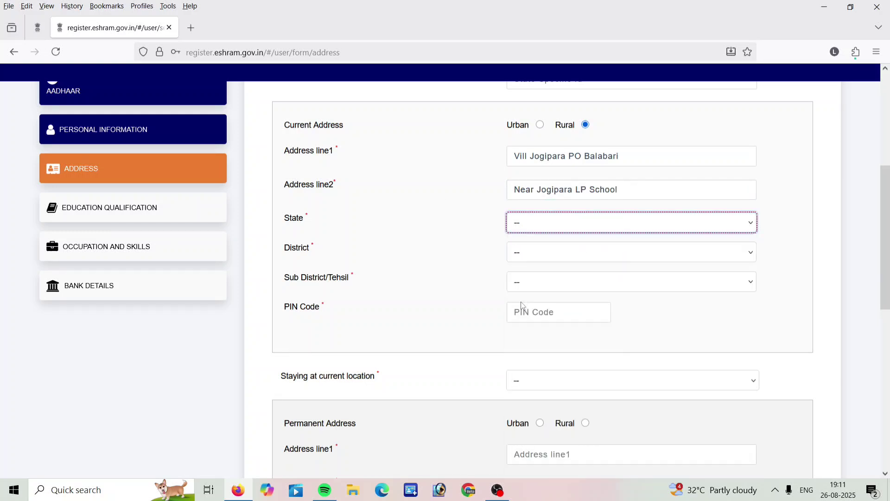
{"action": "left_click", "coordinate": [533, 260]}
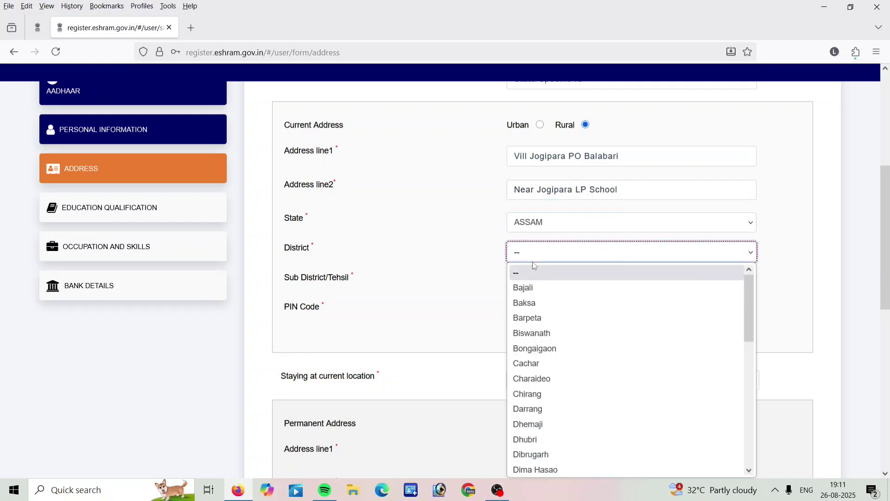
{"action": "left_click", "coordinate": [535, 409]}
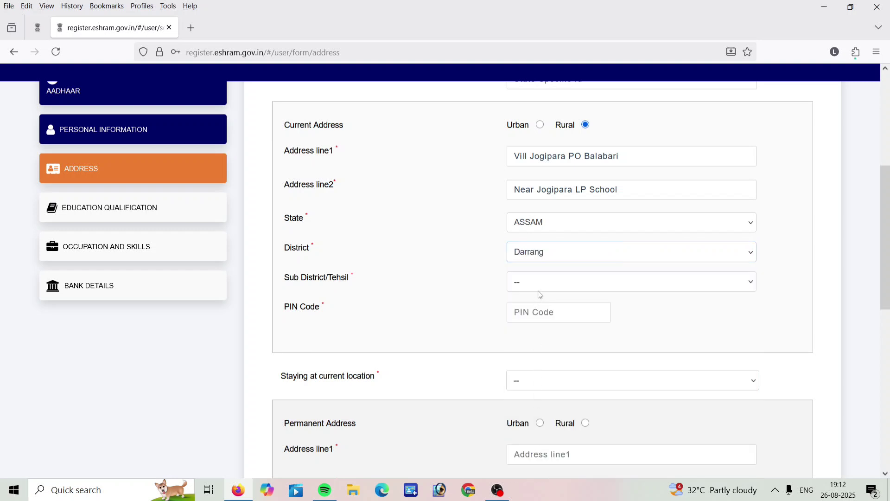
{"action": "left_click", "coordinate": [540, 284]}
{"action": "left_click", "coordinate": [543, 364]}
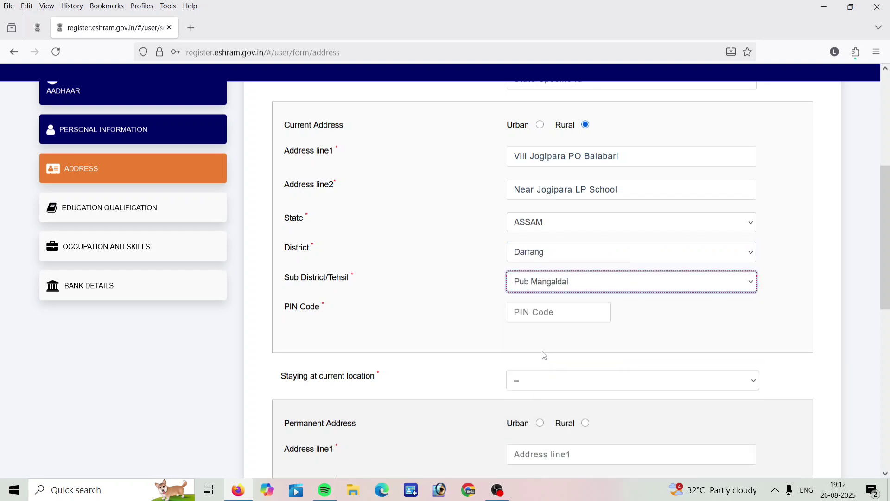
Enter the PIN code and set staying at current location to 20-25 years.
{"action": "left_click", "coordinate": [540, 320]}
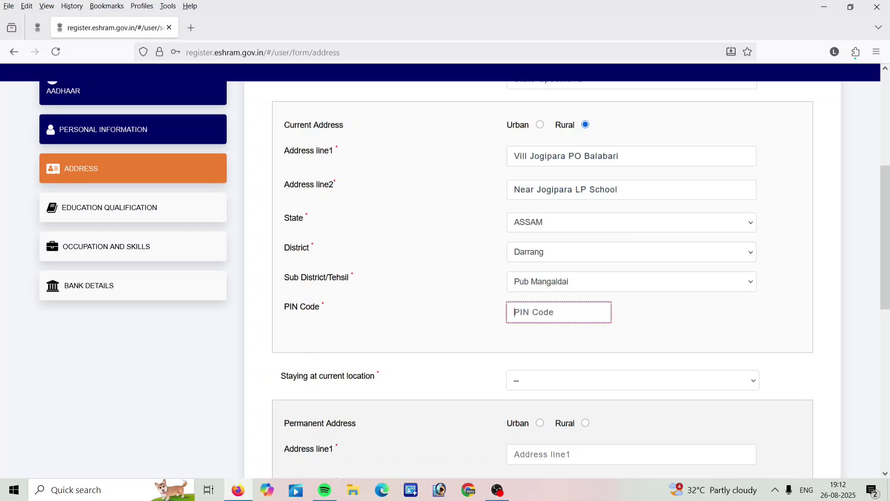
{"action": "type", "text": "784146"}
{"action": "scroll", "coordinate": [554, 305], "scroll_direction": "down", "scroll_amount": 3}
{"action": "left_click", "coordinate": [533, 256]}
{"action": "left_click", "coordinate": [563, 392]}
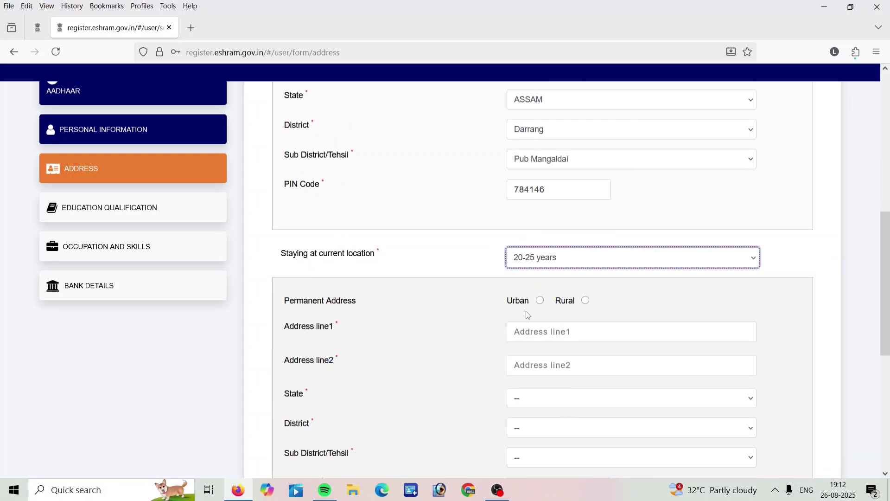
{"action": "scroll", "coordinate": [511, 310], "scroll_direction": "down", "scroll_amount": 1}
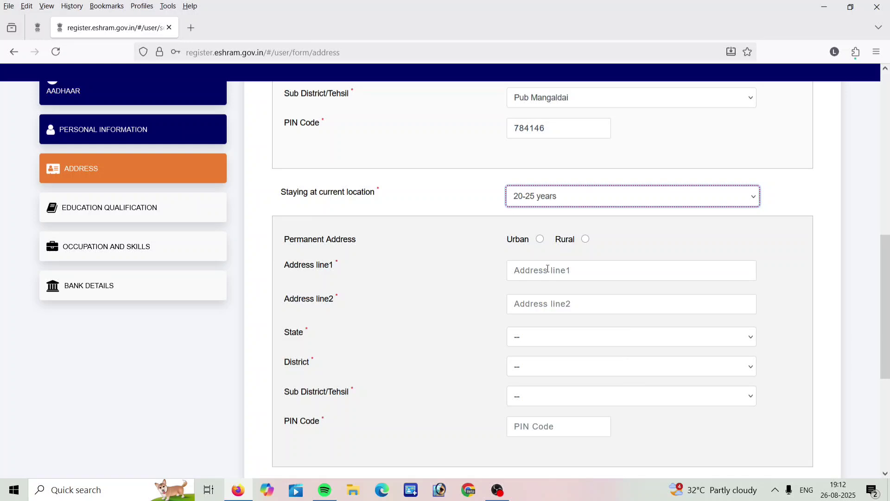
{"action": "scroll", "coordinate": [522, 266], "scroll_direction": "down", "scroll_amount": 1}
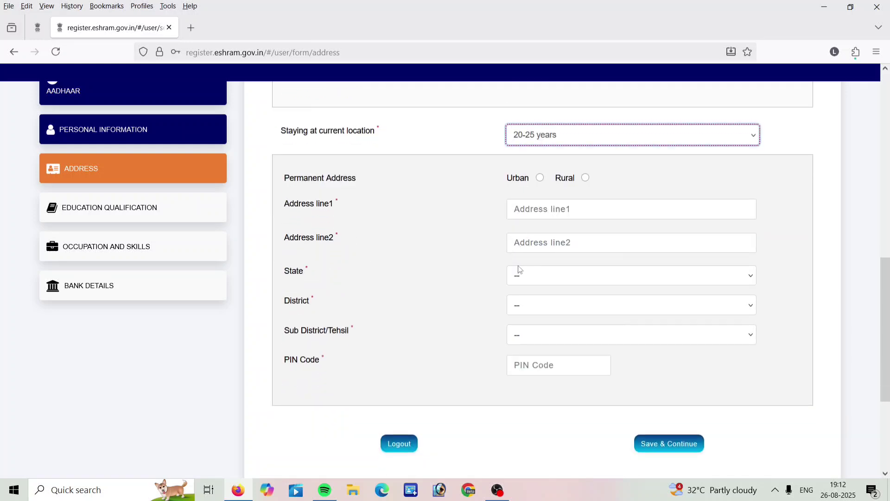
Mark the permanent address Rural so it copies the current address, then save the Address section.
{"action": "scroll", "coordinate": [520, 269], "scroll_direction": "up", "scroll_amount": 5}
{"action": "scroll", "coordinate": [520, 269], "scroll_direction": "down", "scroll_amount": 2}
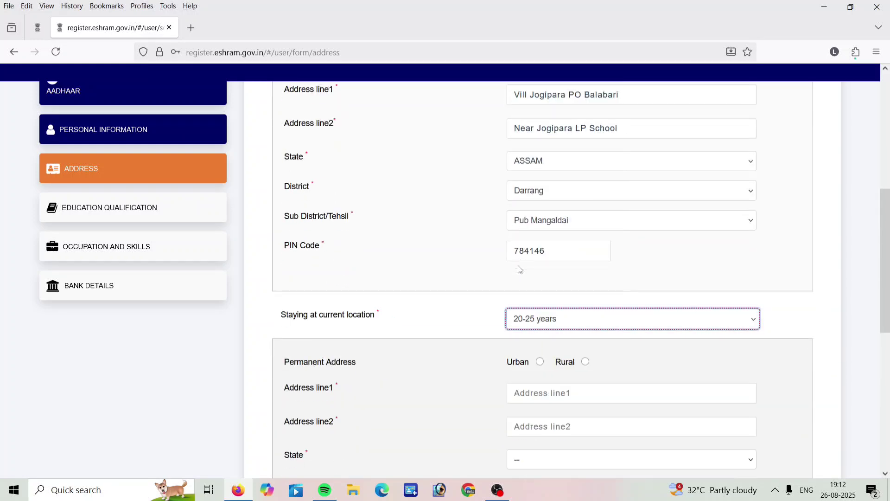
{"action": "scroll", "coordinate": [520, 270], "scroll_direction": "down", "scroll_amount": 2}
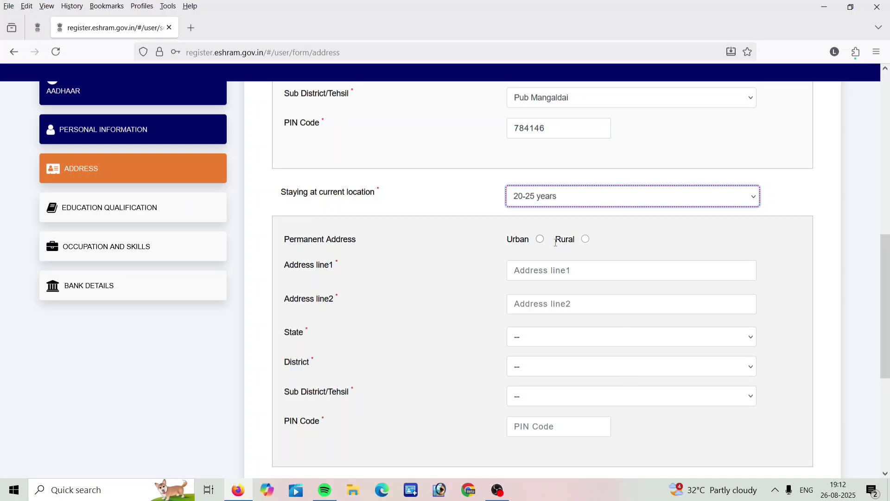
{"action": "scroll", "coordinate": [557, 250], "scroll_direction": "down", "scroll_amount": 1}
{"action": "scroll", "coordinate": [557, 246], "scroll_direction": "up", "scroll_amount": 1}
{"action": "left_click", "coordinate": [586, 239]}
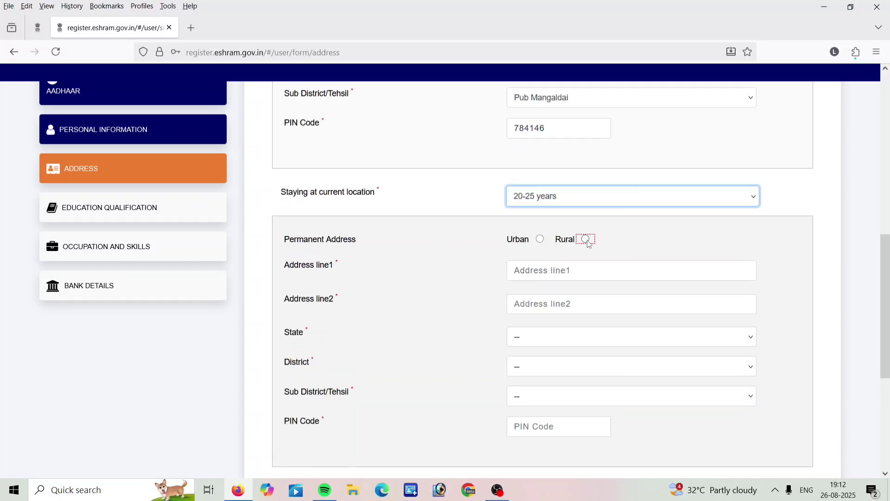
{"action": "left_click", "coordinate": [552, 271]}
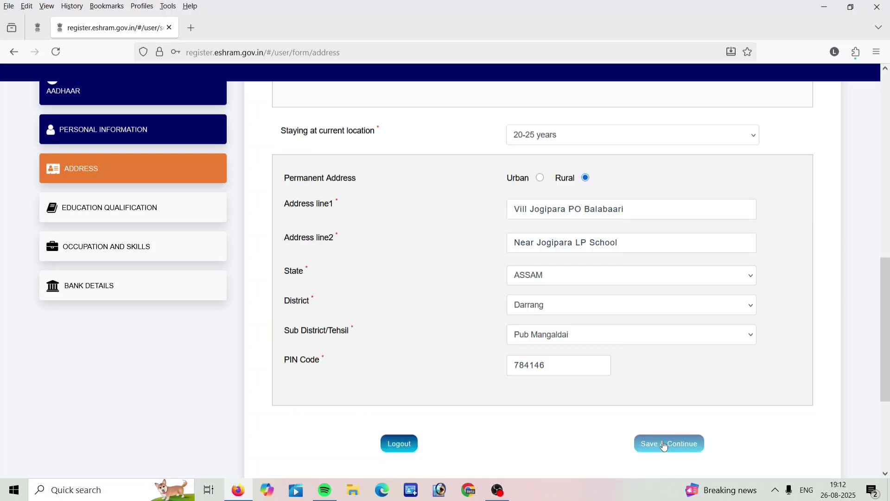
{"action": "left_click", "coordinate": [664, 444]}
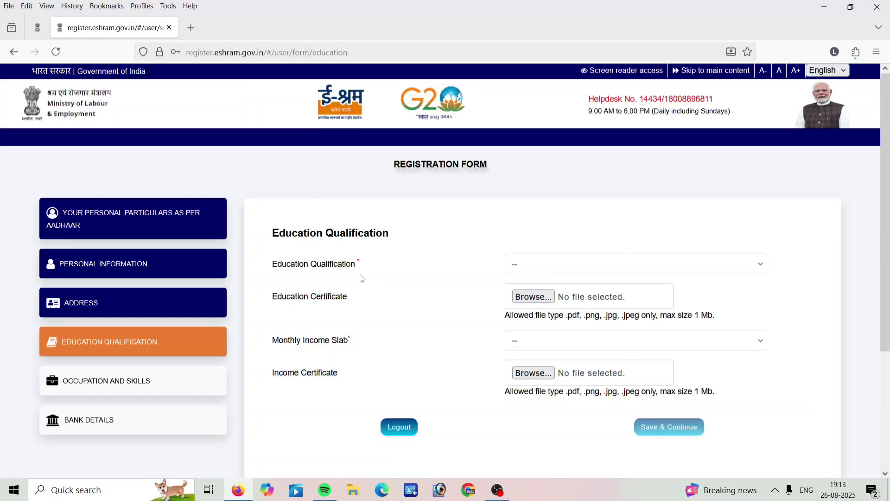
Choose Secondary for education qualification and 10000 & Below for monthly income slab.
{"action": "left_click", "coordinate": [566, 268]}
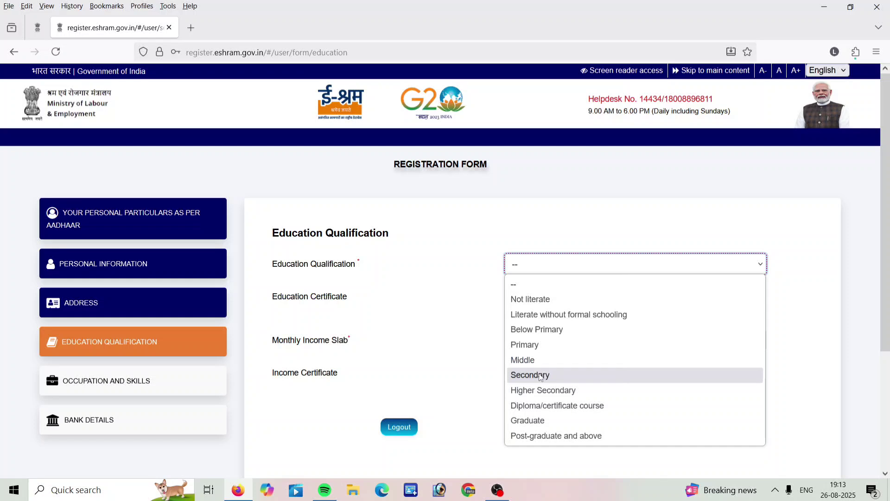
{"action": "left_click", "coordinate": [541, 375]}
{"action": "scroll", "coordinate": [537, 311], "scroll_direction": "down", "scroll_amount": 2}
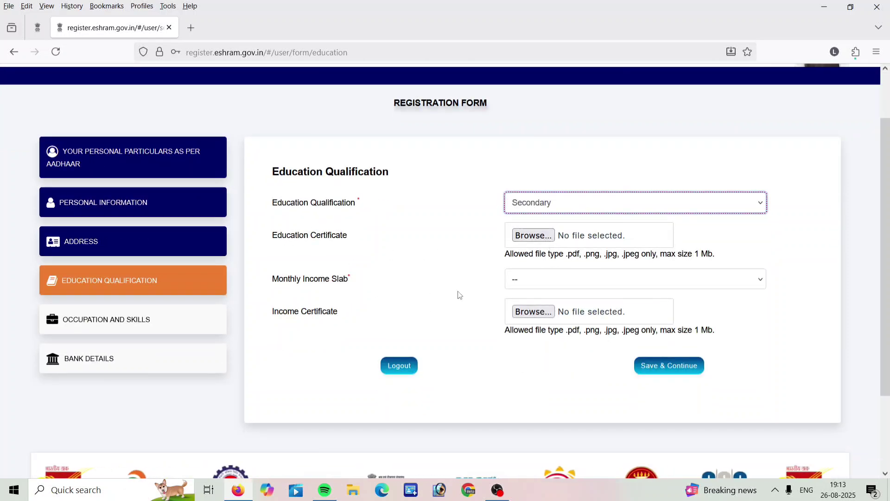
{"action": "left_click", "coordinate": [518, 287]}
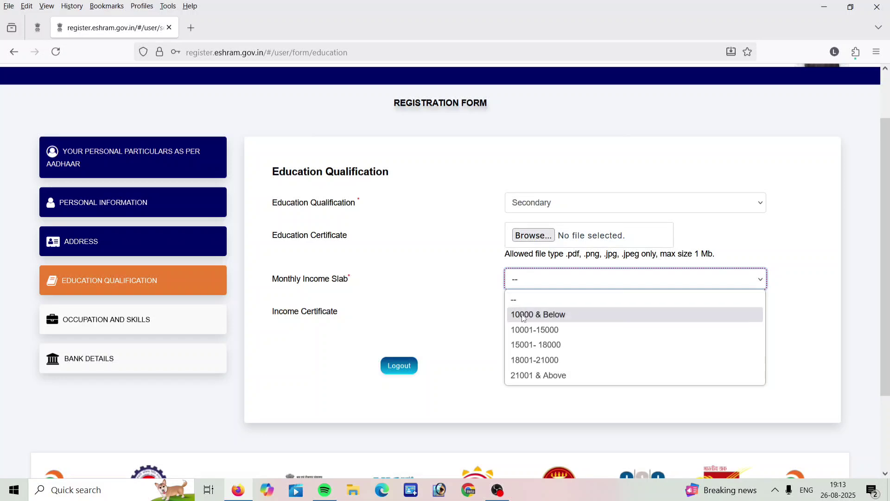
{"action": "left_click", "coordinate": [523, 315]}
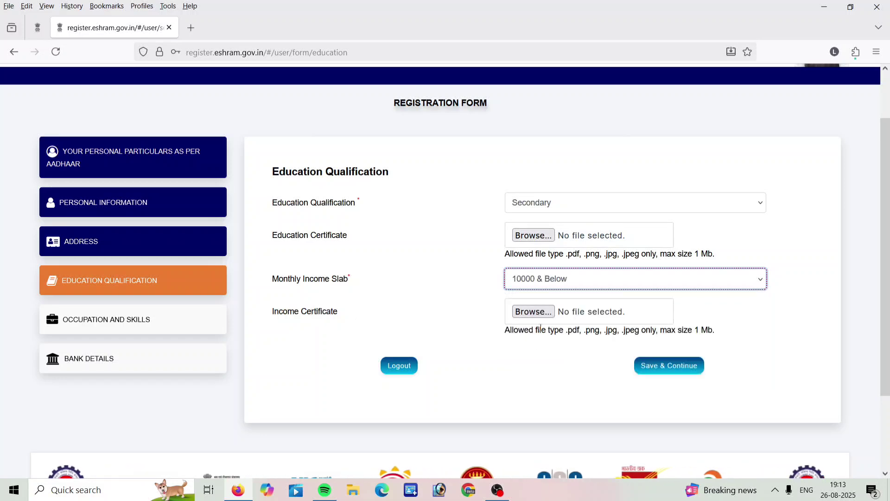
Save the education details and leave the platform aggregator question answered No.
{"action": "left_click", "coordinate": [664, 369]}
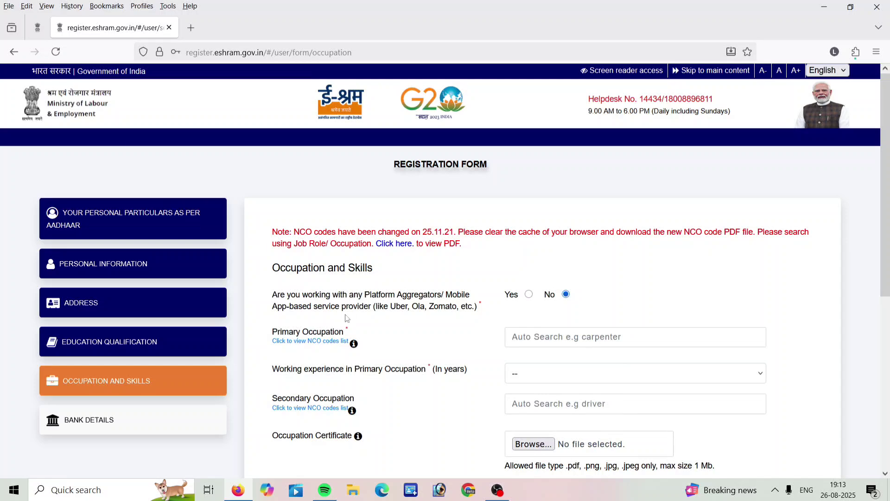
{"action": "key", "text": "alt+Left"}
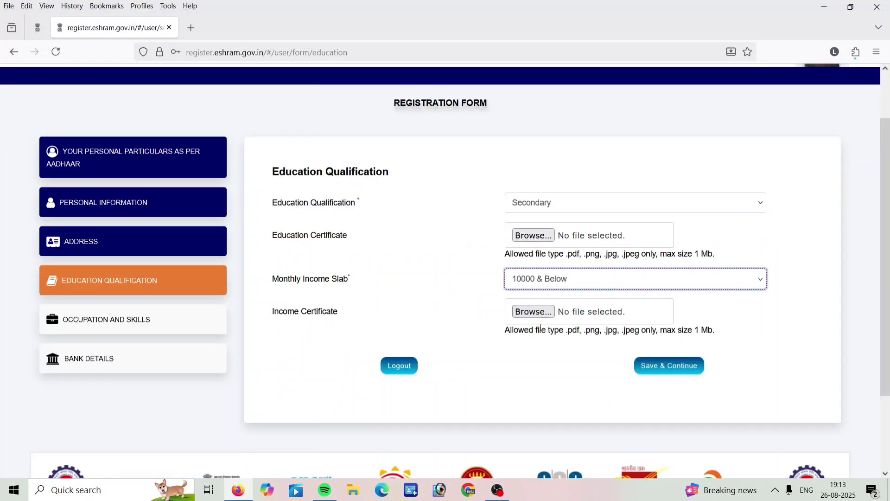
{"action": "left_click", "coordinate": [665, 369]}
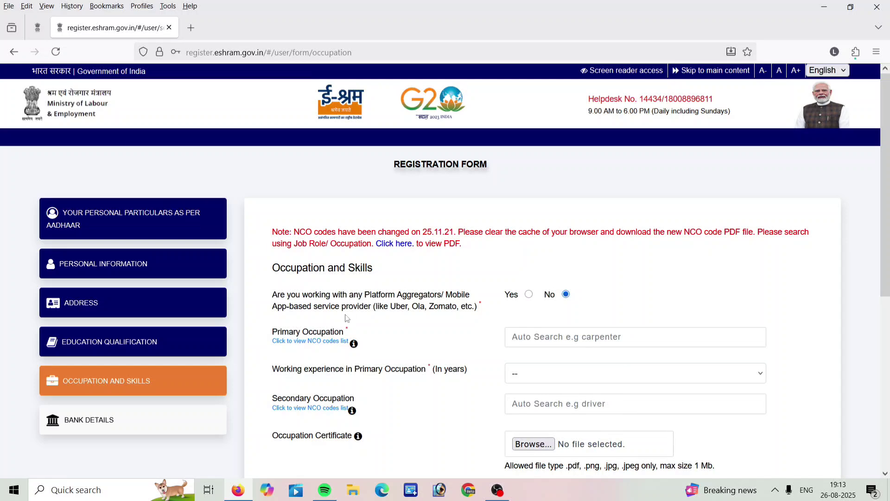
{"action": "scroll", "coordinate": [524, 304], "scroll_direction": "down", "scroll_amount": 2}
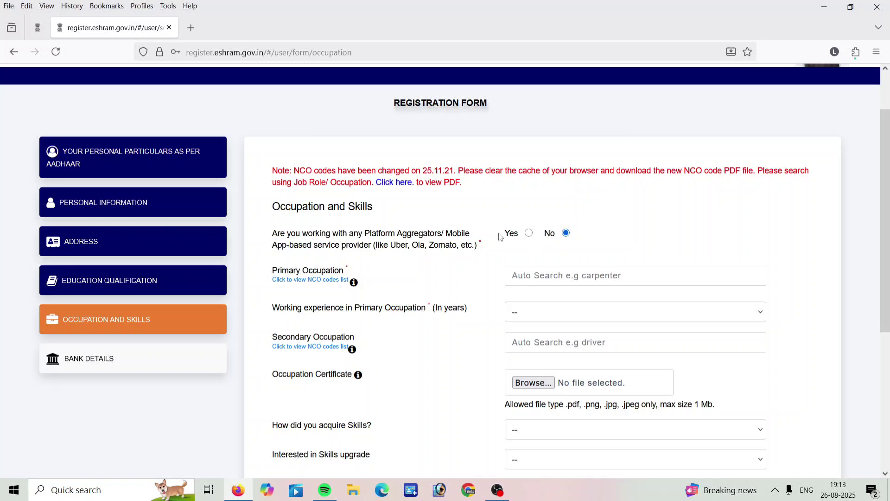
{"action": "left_click", "coordinate": [529, 233]}
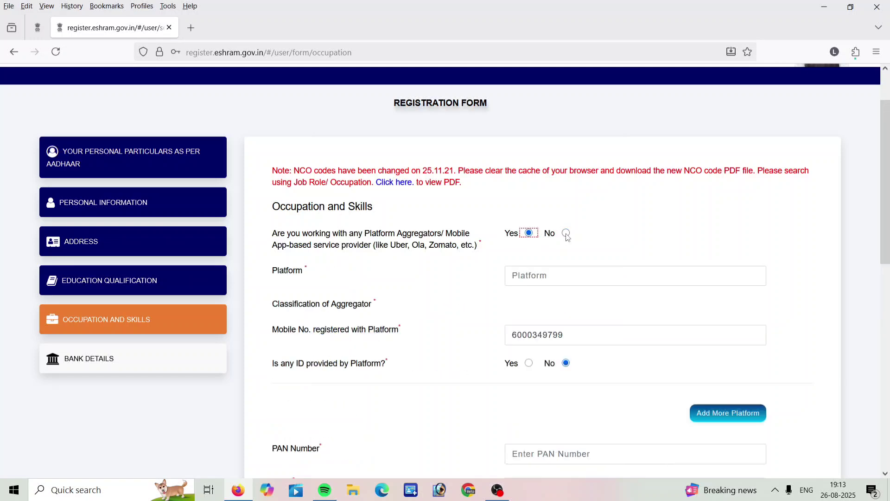
{"action": "left_click", "coordinate": [566, 234]}
Search 'Labour' and set the primary occupation to Labourer, Agriculture.
{"action": "scroll", "coordinate": [292, 278], "scroll_direction": "down", "scroll_amount": 2}
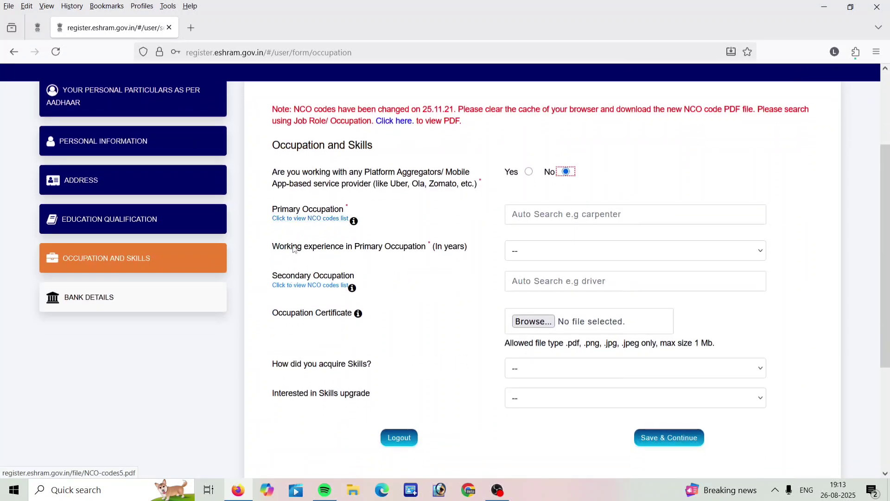
{"action": "left_click", "coordinate": [541, 220]}
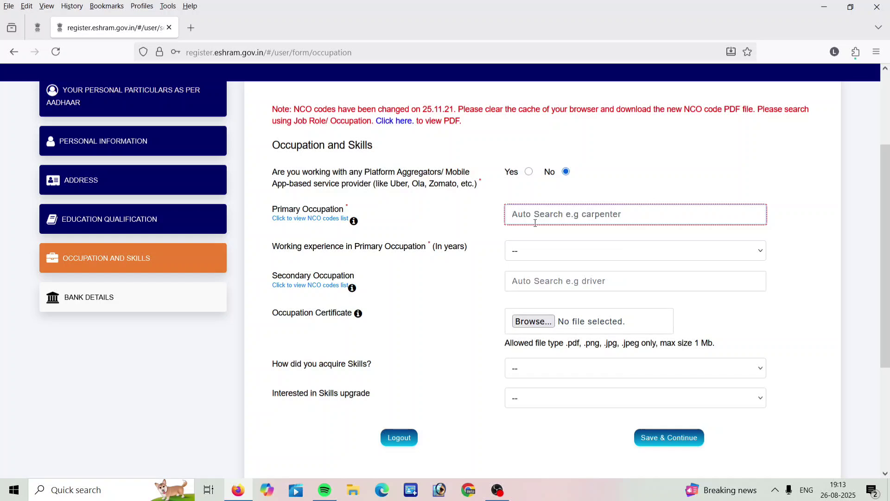
{"action": "type", "text": "La"}
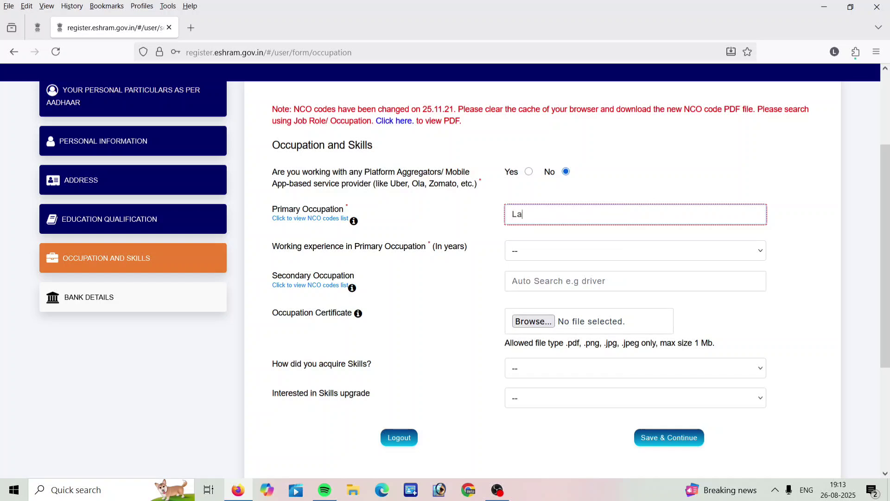
{"action": "type", "text": "bour"}
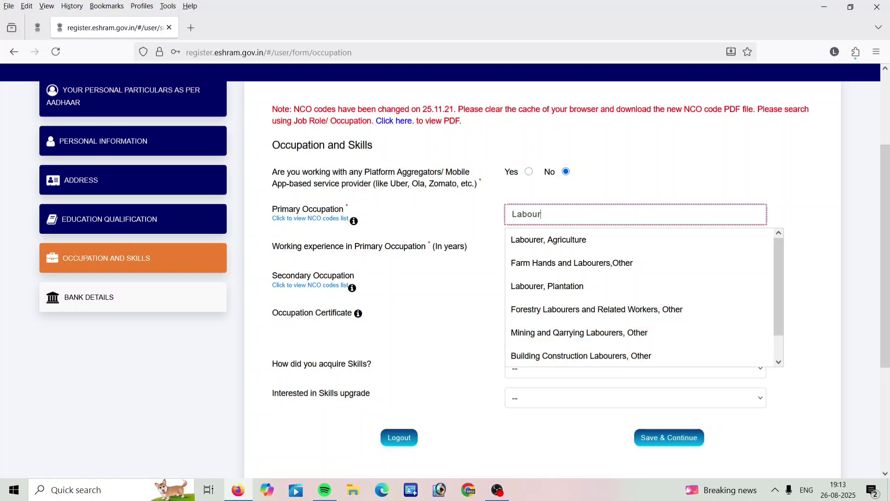
{"action": "left_click", "coordinate": [559, 250]}
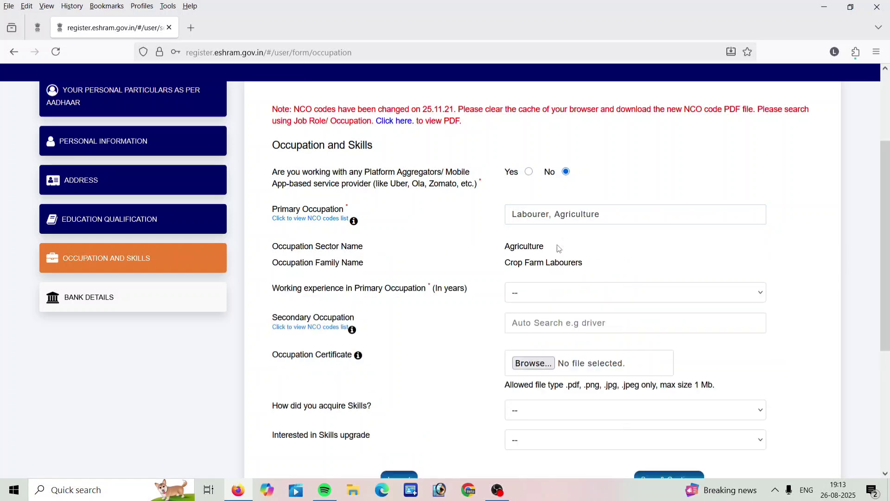
Set working experience to 5 years.
{"action": "scroll", "coordinate": [469, 288], "scroll_direction": "down", "scroll_amount": 2}
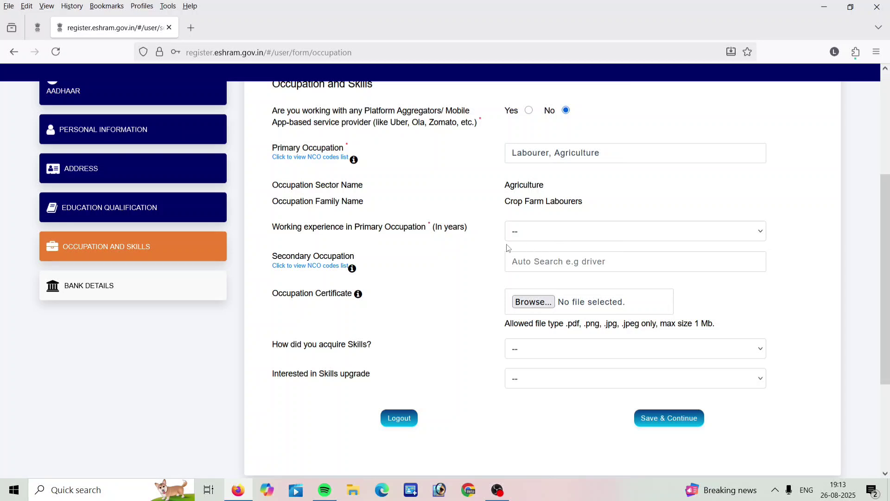
{"action": "left_click", "coordinate": [532, 237]}
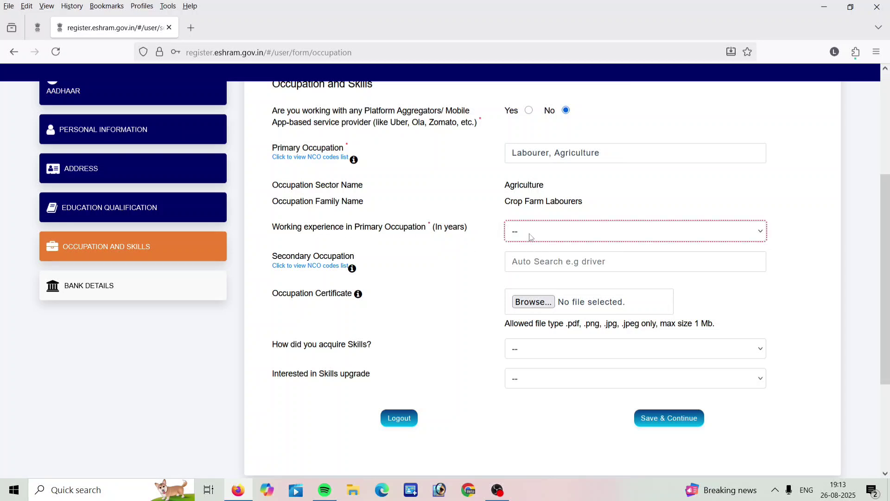
{"action": "scroll", "coordinate": [529, 242], "scroll_direction": "up", "scroll_amount": 2}
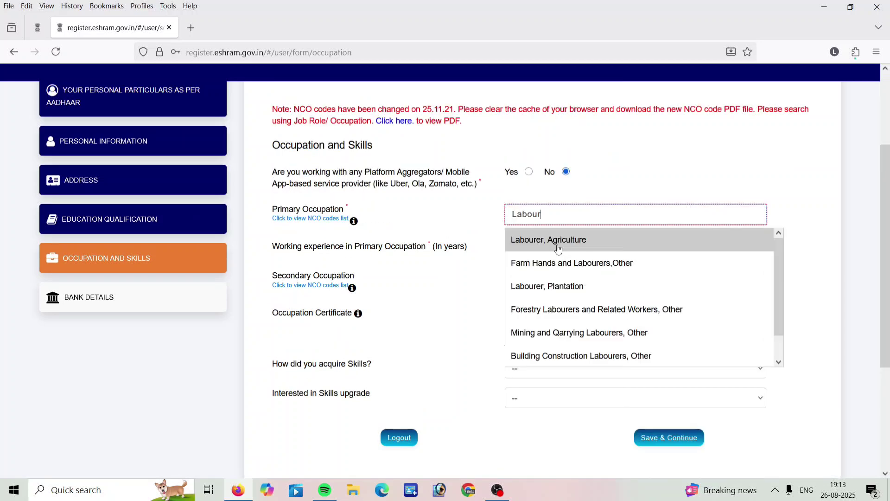
{"action": "left_click", "coordinate": [558, 242]}
{"action": "scroll", "coordinate": [546, 286], "scroll_direction": "down", "scroll_amount": 2}
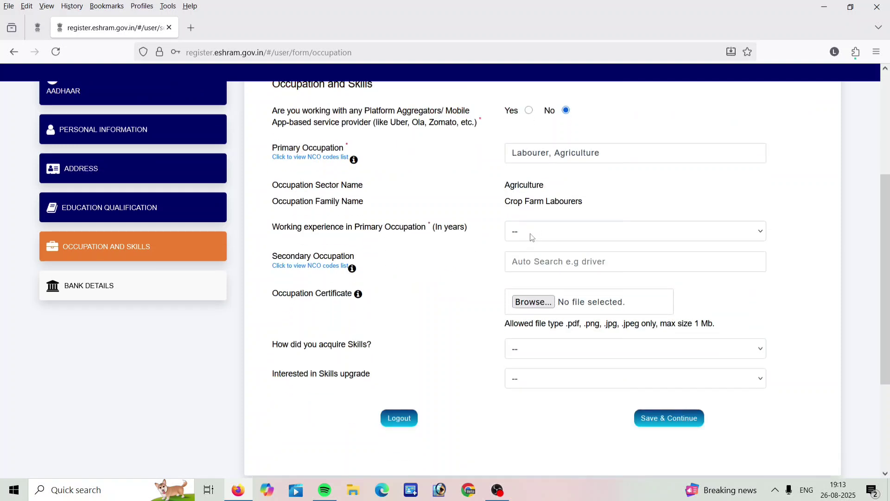
{"action": "left_click", "coordinate": [532, 237]}
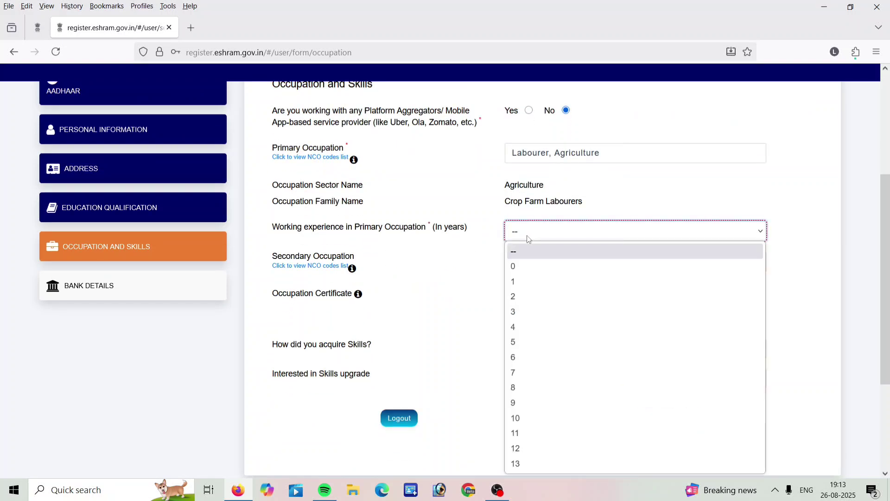
{"action": "left_click", "coordinate": [516, 343]}
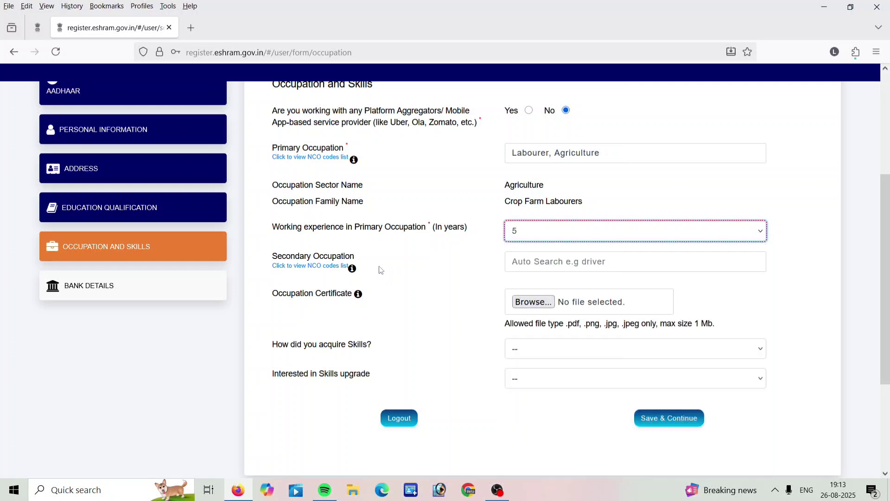
{"action": "scroll", "coordinate": [466, 262], "scroll_direction": "down", "scroll_amount": 2}
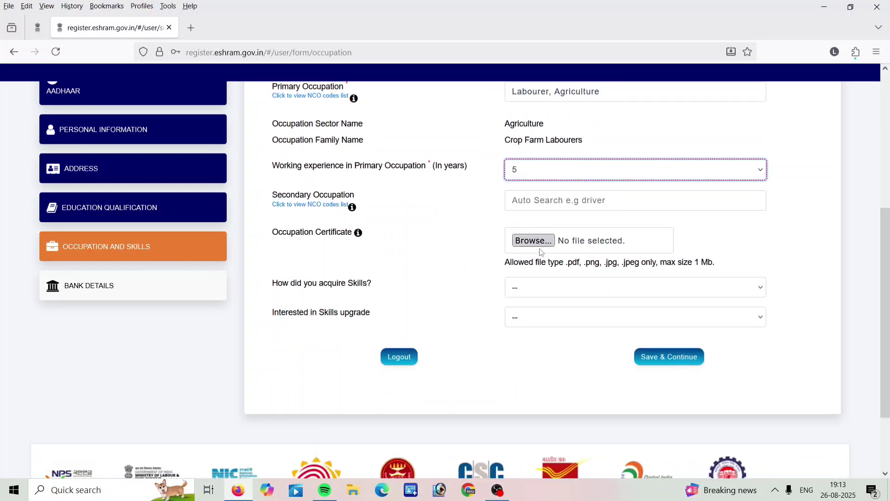
Save Occupation and Skills, then save Bank Details with Aadhaar bank seeding Yes to reach the preview.
{"action": "left_click", "coordinate": [674, 358]}
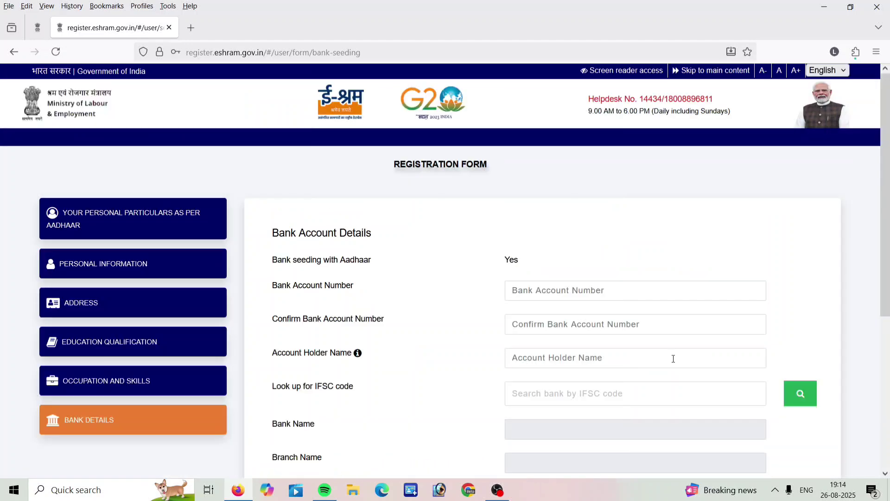
{"action": "scroll", "coordinate": [411, 255], "scroll_direction": "down", "scroll_amount": 3}
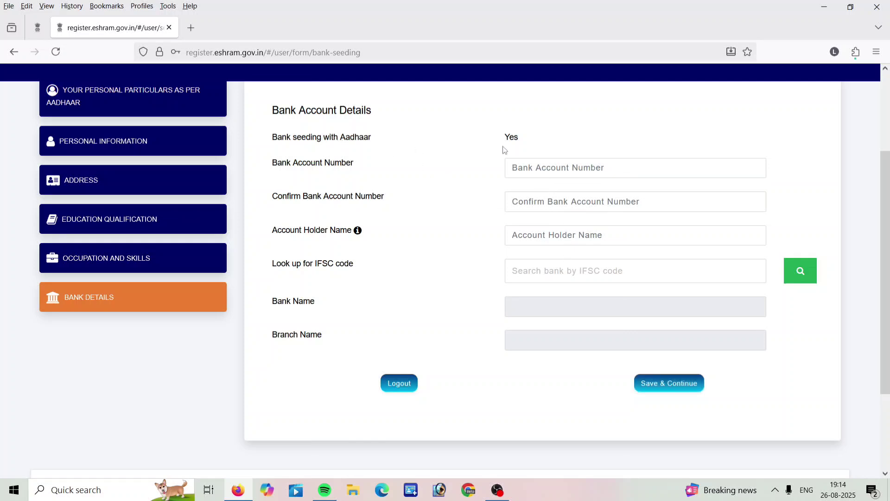
{"action": "scroll", "coordinate": [607, 274], "scroll_direction": "down", "scroll_amount": 2}
{"action": "scroll", "coordinate": [607, 274], "scroll_direction": "down", "scroll_amount": 1}
{"action": "left_click", "coordinate": [676, 275]}
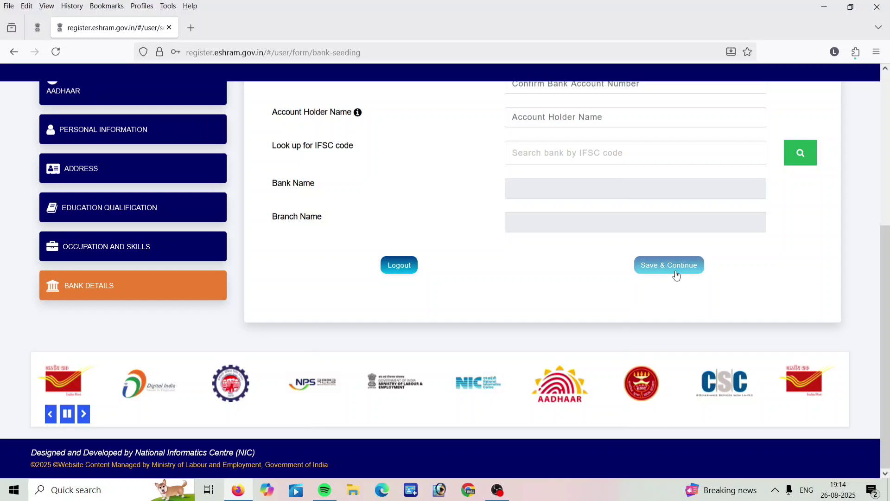
{"action": "scroll", "coordinate": [603, 194], "scroll_direction": "up", "scroll_amount": 3}
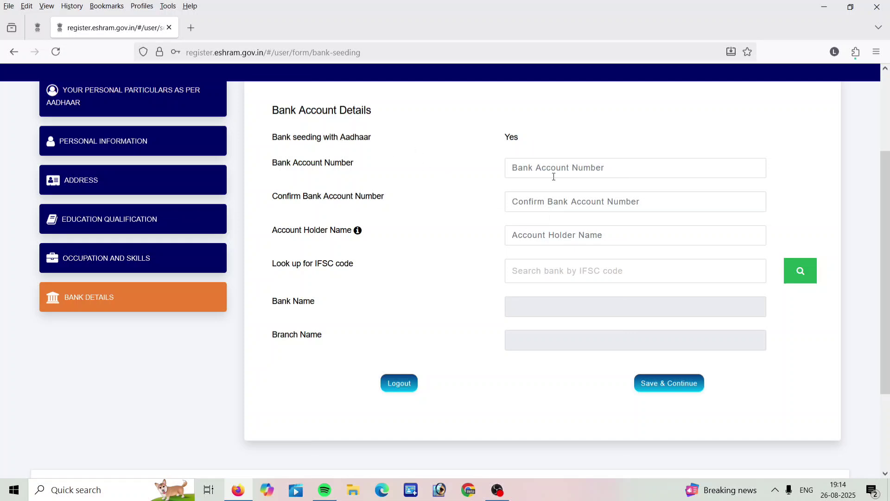
{"action": "scroll", "coordinate": [554, 177], "scroll_direction": "down", "scroll_amount": 3}
{"action": "left_click", "coordinate": [676, 274]}
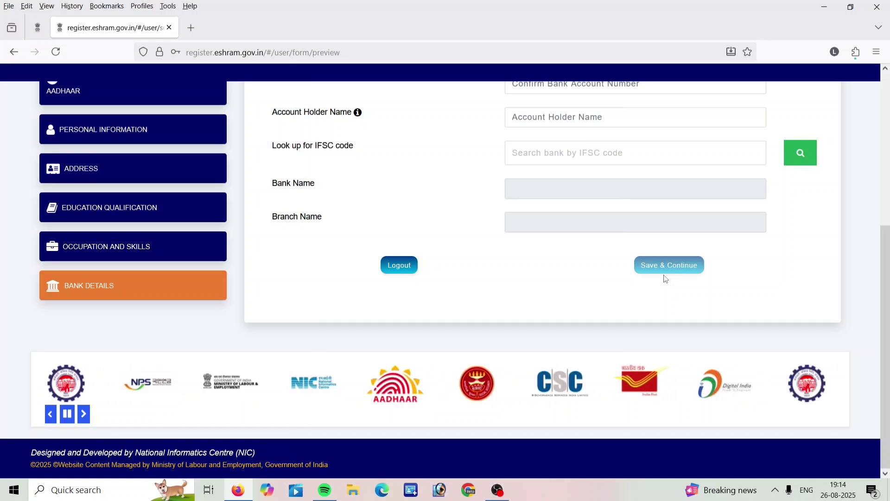
Tick the self-declaration on the preview, answer No to NCS enrolment, and submit the registration.
{"action": "scroll", "coordinate": [663, 279], "scroll_direction": "down", "scroll_amount": 3}
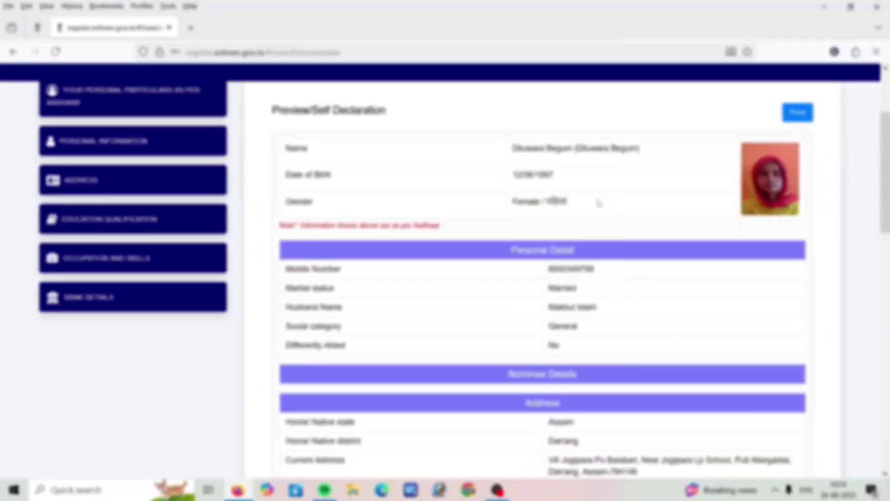
{"action": "scroll", "coordinate": [598, 203], "scroll_direction": "down", "scroll_amount": 7}
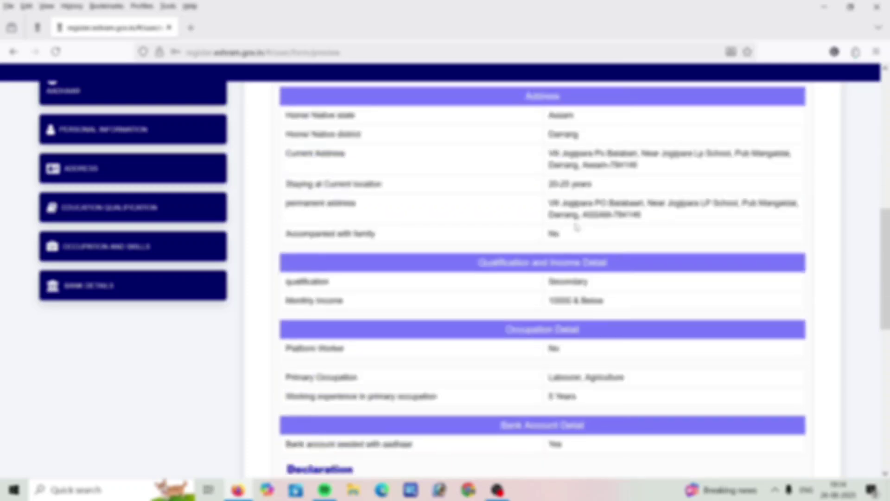
{"action": "scroll", "coordinate": [576, 226], "scroll_direction": "down", "scroll_amount": 8}
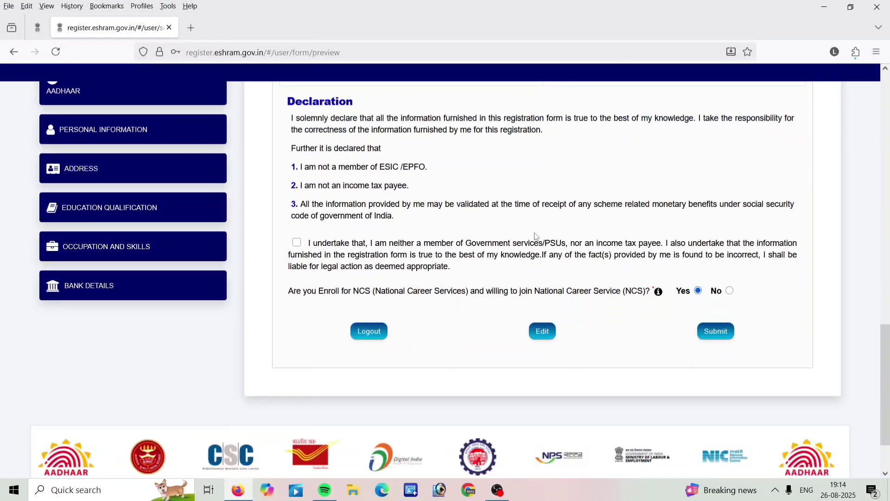
{"action": "left_click", "coordinate": [297, 242]}
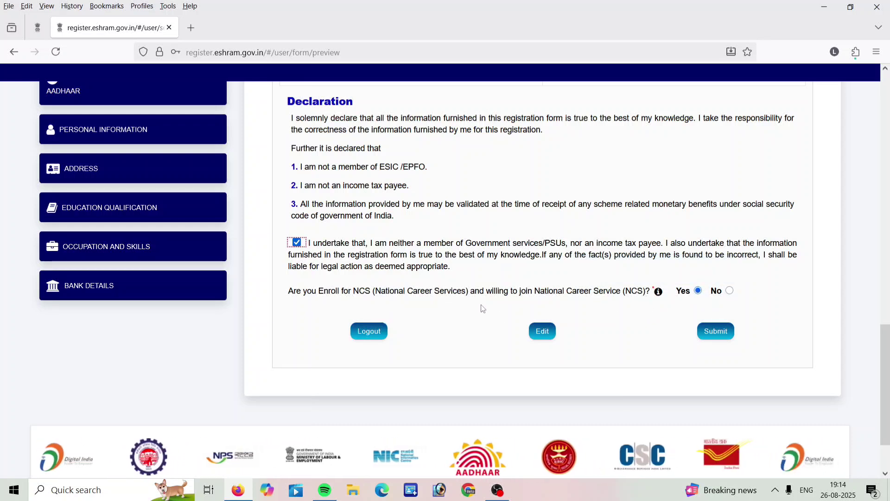
{"action": "left_click", "coordinate": [730, 291]}
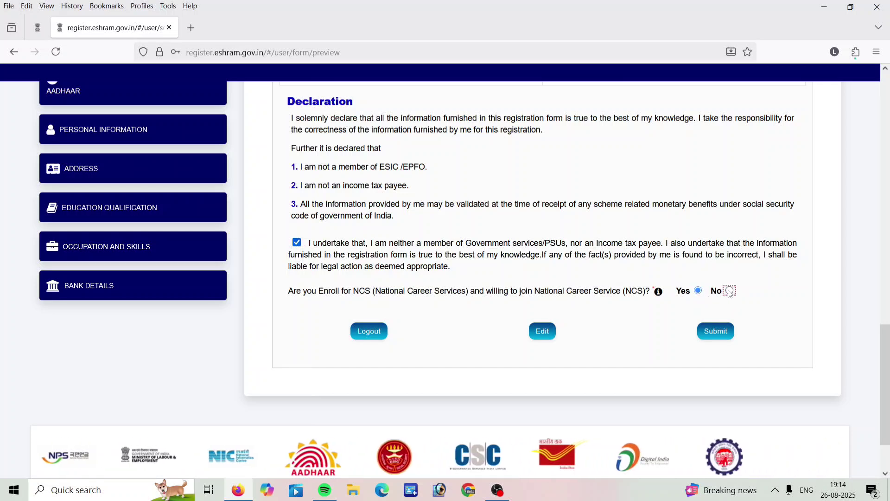
{"action": "left_click", "coordinate": [722, 335]}
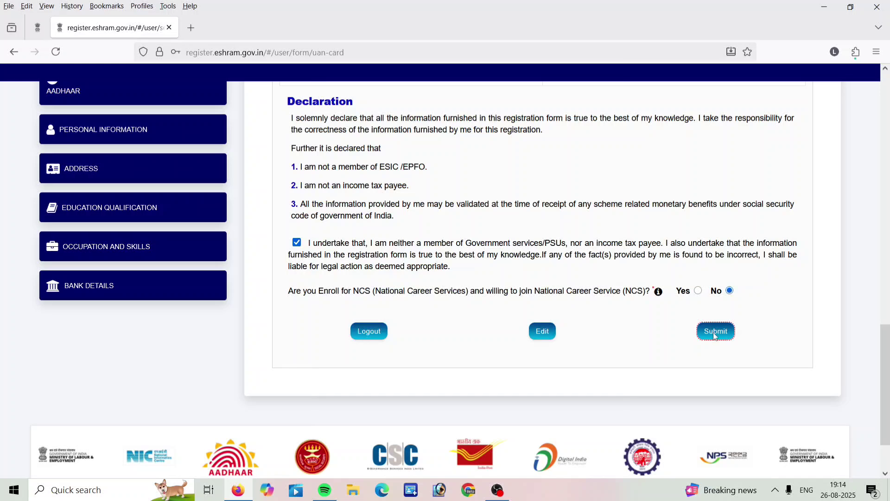
Scroll the Welcome to the eShram Family page to view both sides of the UAN card.
{"action": "scroll", "coordinate": [445, 279], "scroll_direction": "down", "scroll_amount": 5}
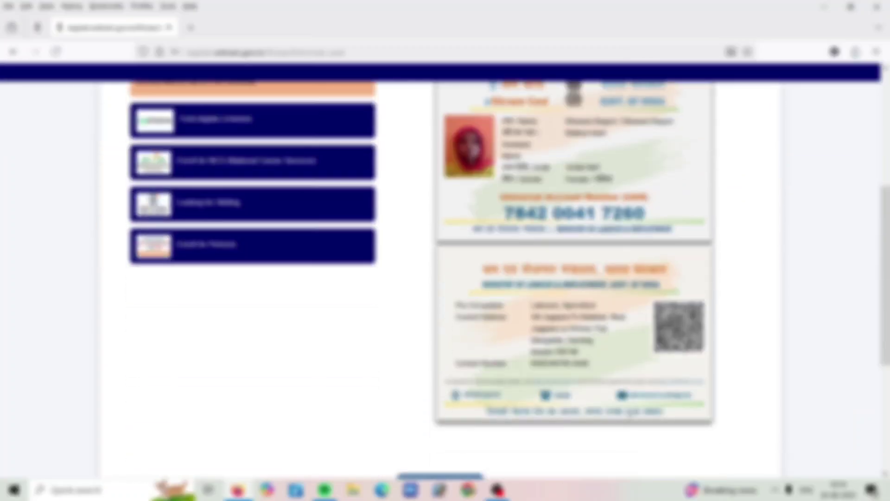
{"action": "scroll", "coordinate": [445, 278], "scroll_direction": "up", "scroll_amount": 1}
{"action": "scroll", "coordinate": [445, 278], "scroll_direction": "up", "scroll_amount": 3}
{"action": "scroll", "coordinate": [446, 279], "scroll_direction": "down", "scroll_amount": 5}
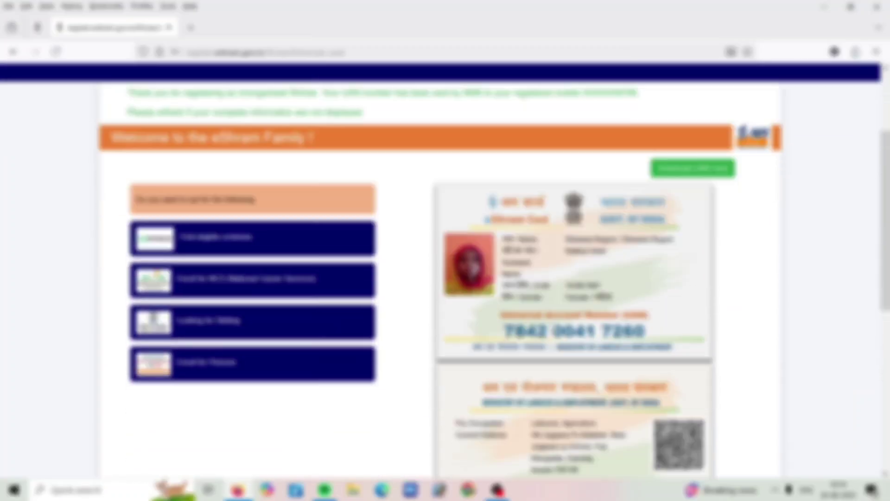
{"action": "scroll", "coordinate": [659, 252], "scroll_direction": "up", "scroll_amount": 5}
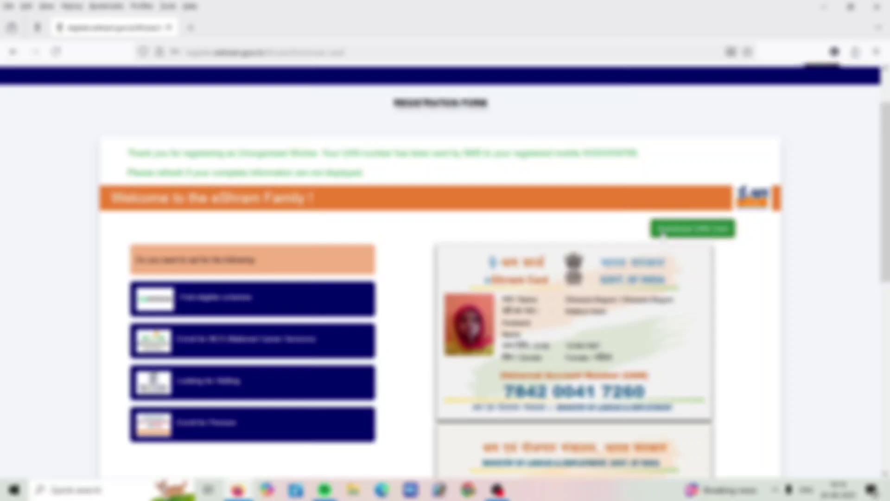
{"action": "scroll", "coordinate": [660, 237], "scroll_direction": "down", "scroll_amount": 3}
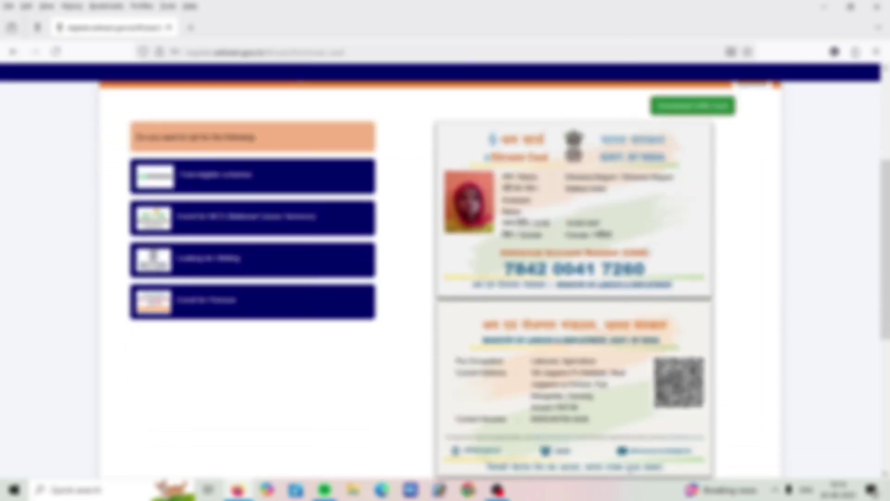